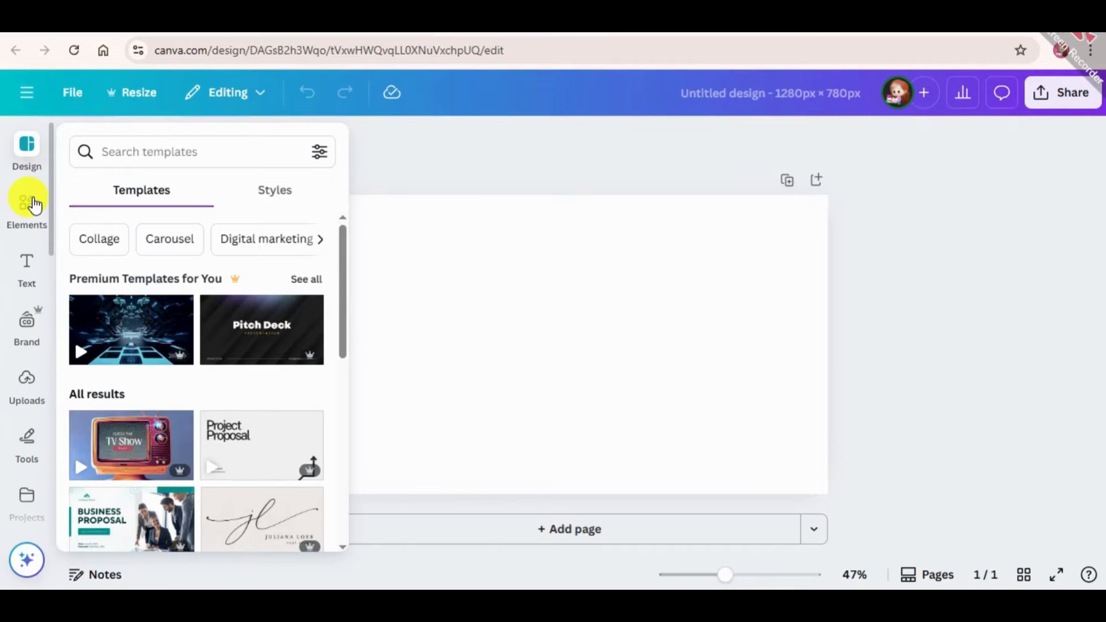
# Search the elements library for "gold letter" and limit the results to graphics
pyautogui.click(33, 205)
pyautogui.click(209, 151)
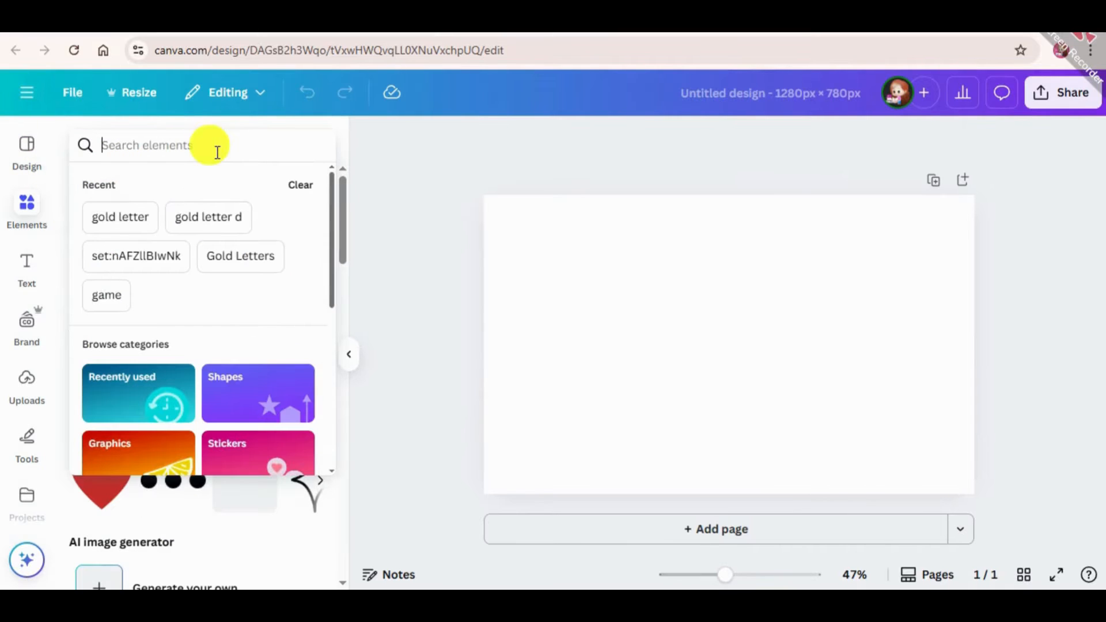
pyautogui.click(121, 222)
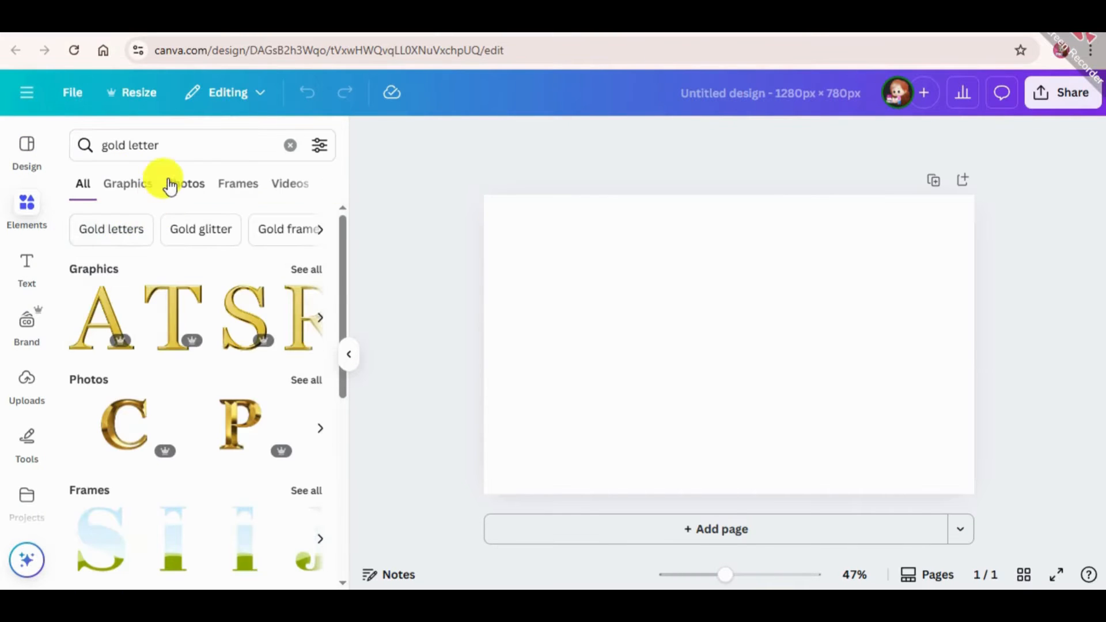
pyautogui.click(132, 188)
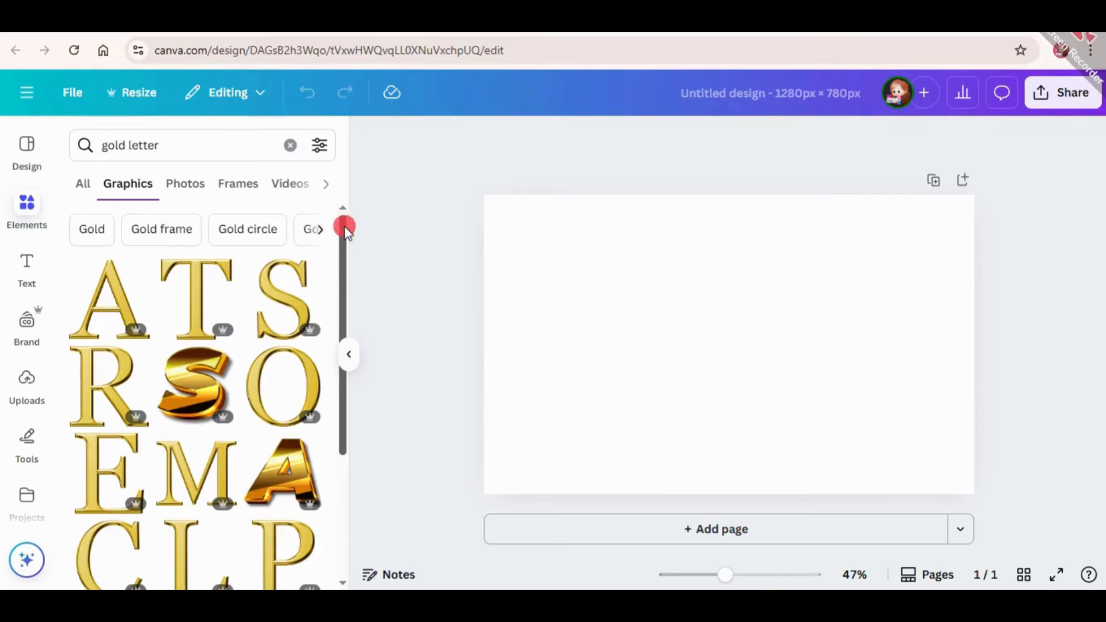
# Open the creator's collection from the 3D Gold Letter N graphic and search its graphics for "gold letter"
pyautogui.moveTo(343, 227); pyautogui.dragTo(350, 445)
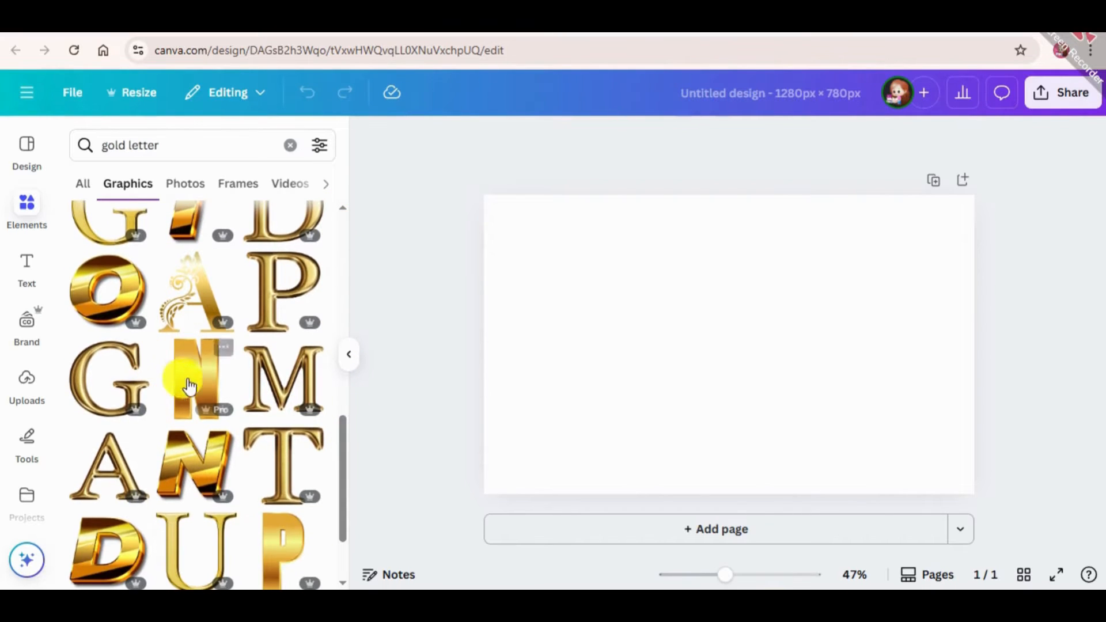
pyautogui.click(222, 353)
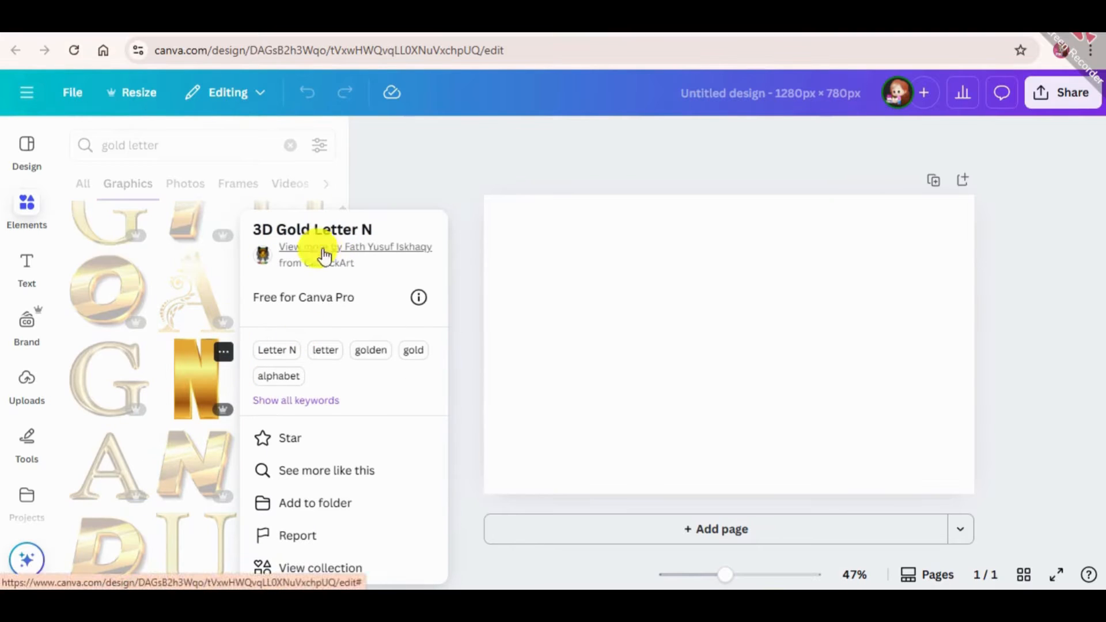
pyautogui.click(296, 246)
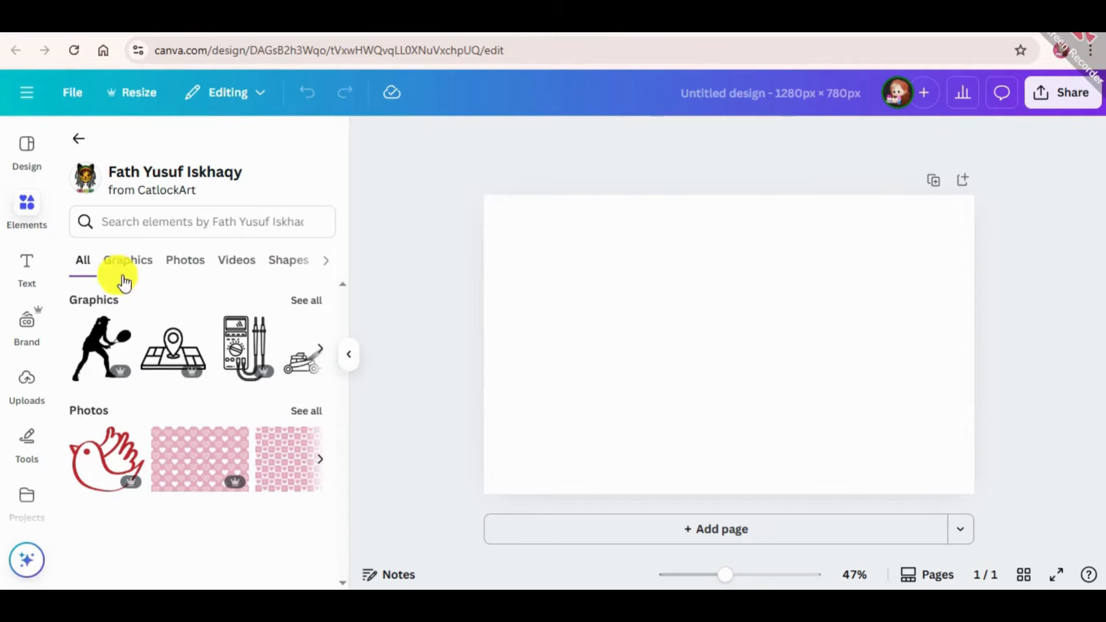
pyautogui.click(126, 262)
pyautogui.click(206, 227)
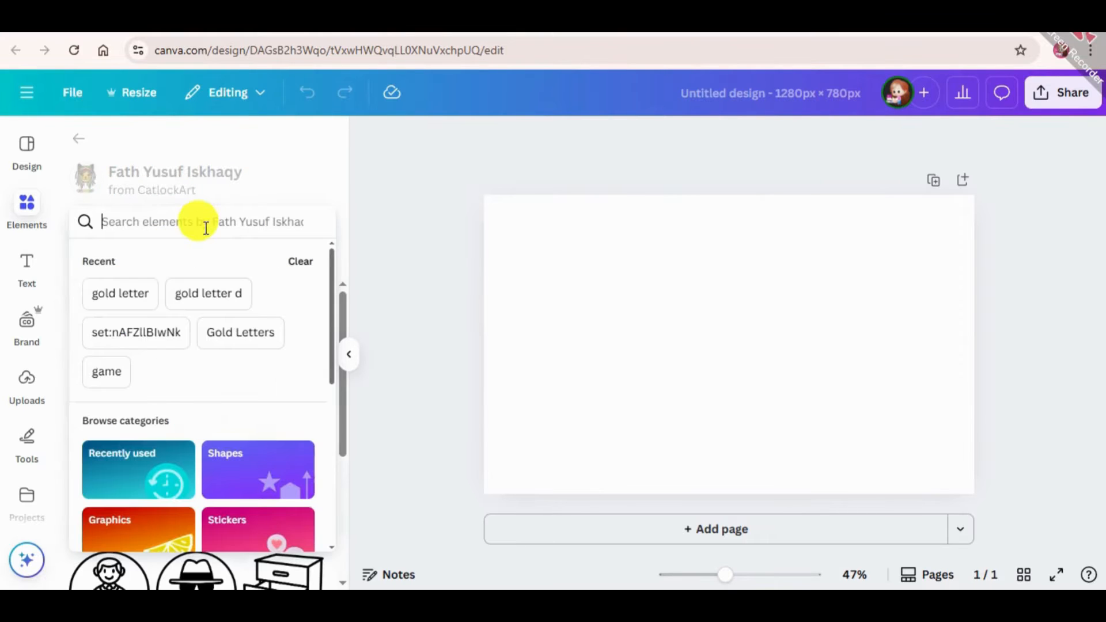
pyautogui.click(121, 296)
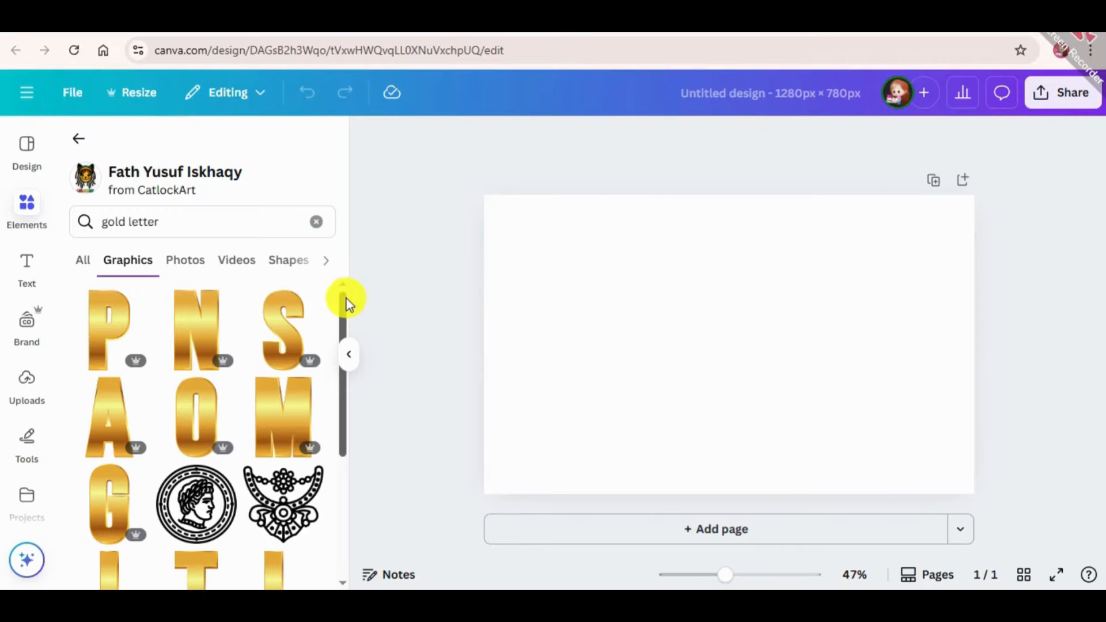
# Search the creator's graphics for "gold letter g" and add the gold G to the page
pyautogui.moveTo(344, 301); pyautogui.dragTo(417, 268)
pyautogui.click(178, 217)
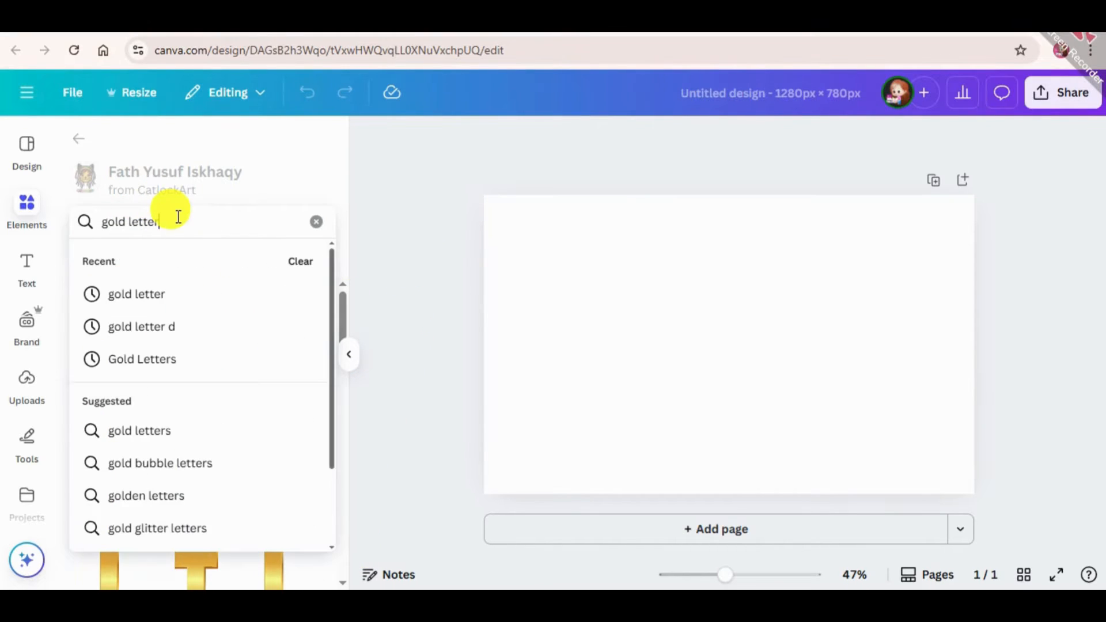
pyautogui.write('g')
pyautogui.press('Return')
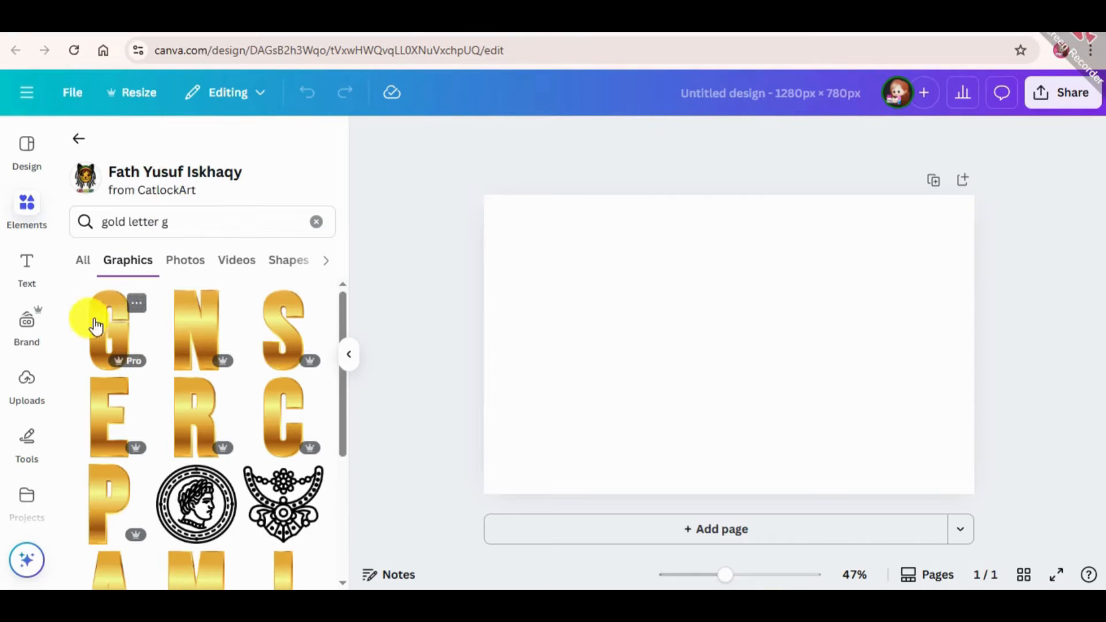
pyautogui.click(95, 324)
# Search the creator's graphics for "gold letter o" and add the gold O to the page
pyautogui.click(214, 223)
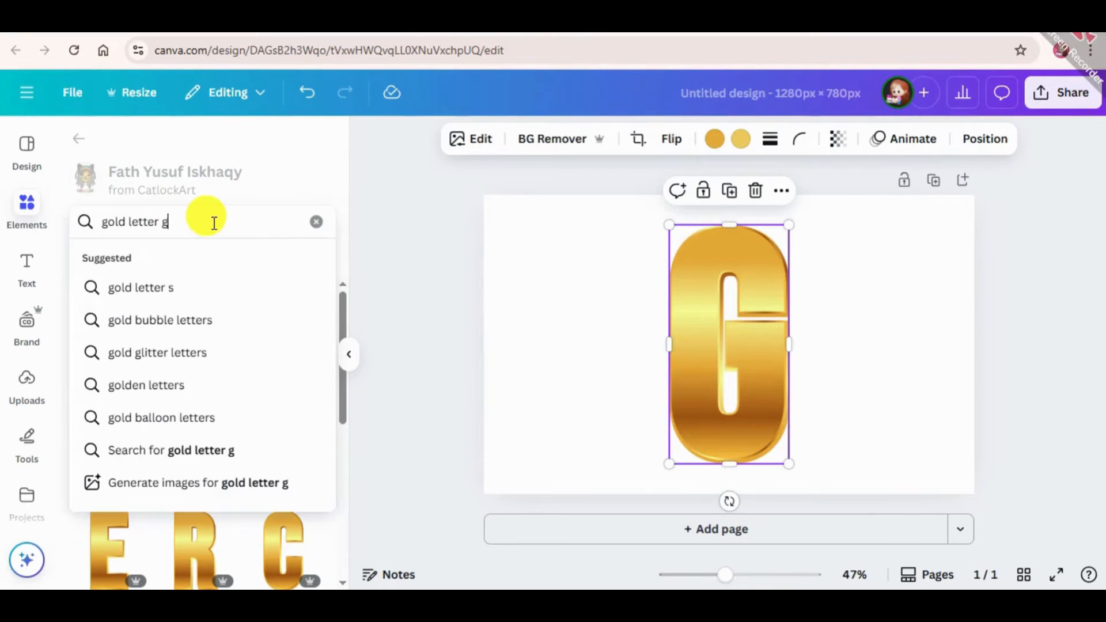
pyautogui.press('BackSpace')
pyautogui.write('o')
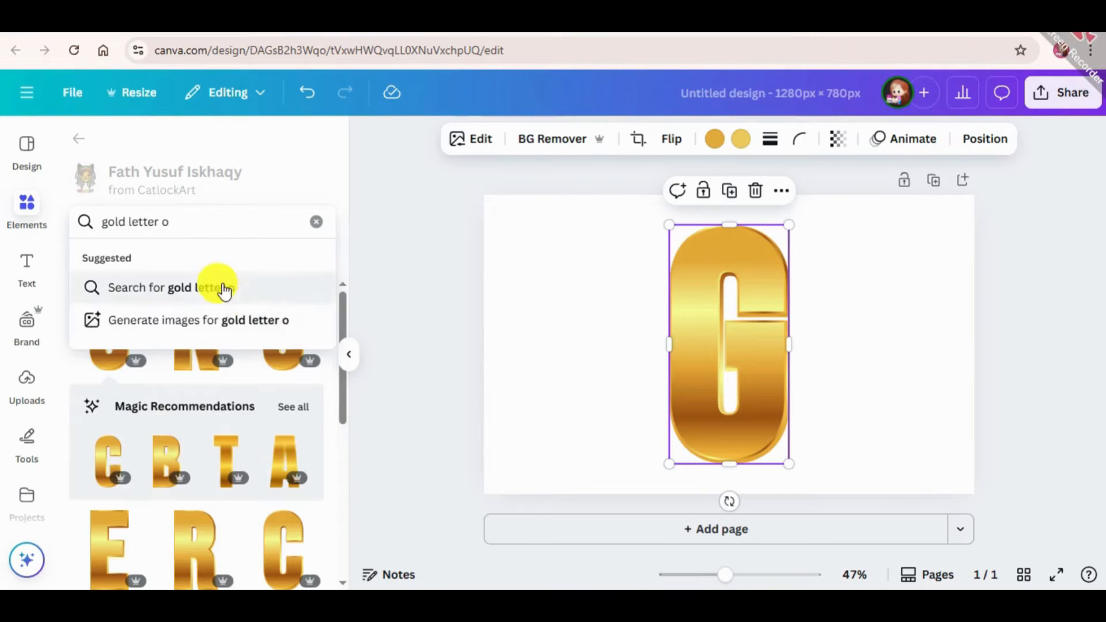
pyautogui.press('Return')
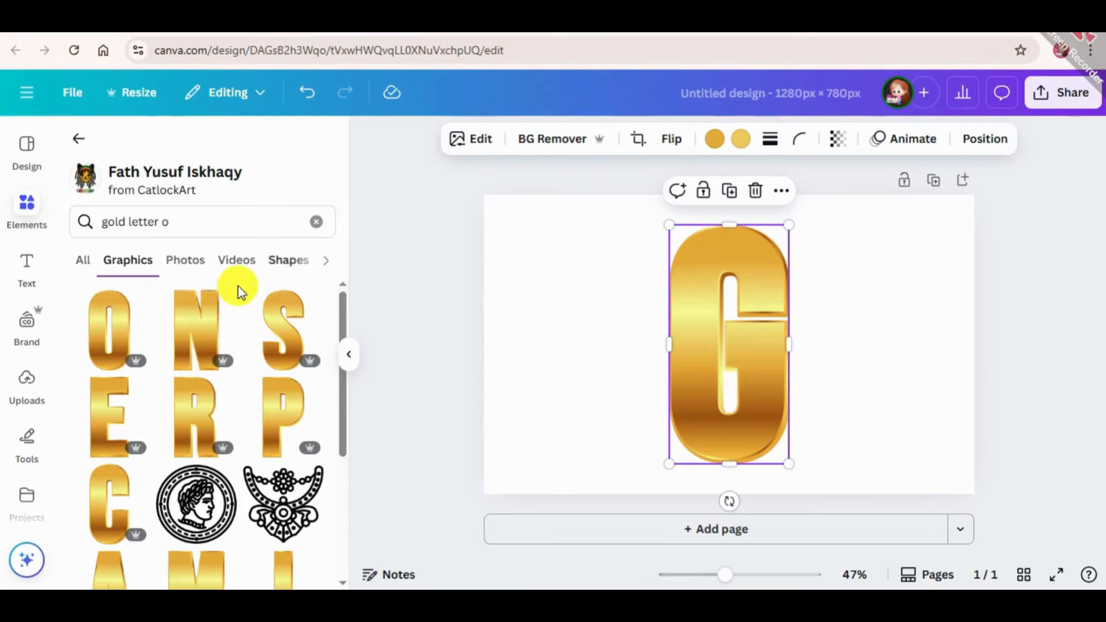
pyautogui.click(148, 344)
# Search the creator's graphics for "gold letter l" and add the gold L to the page
pyautogui.click(235, 224)
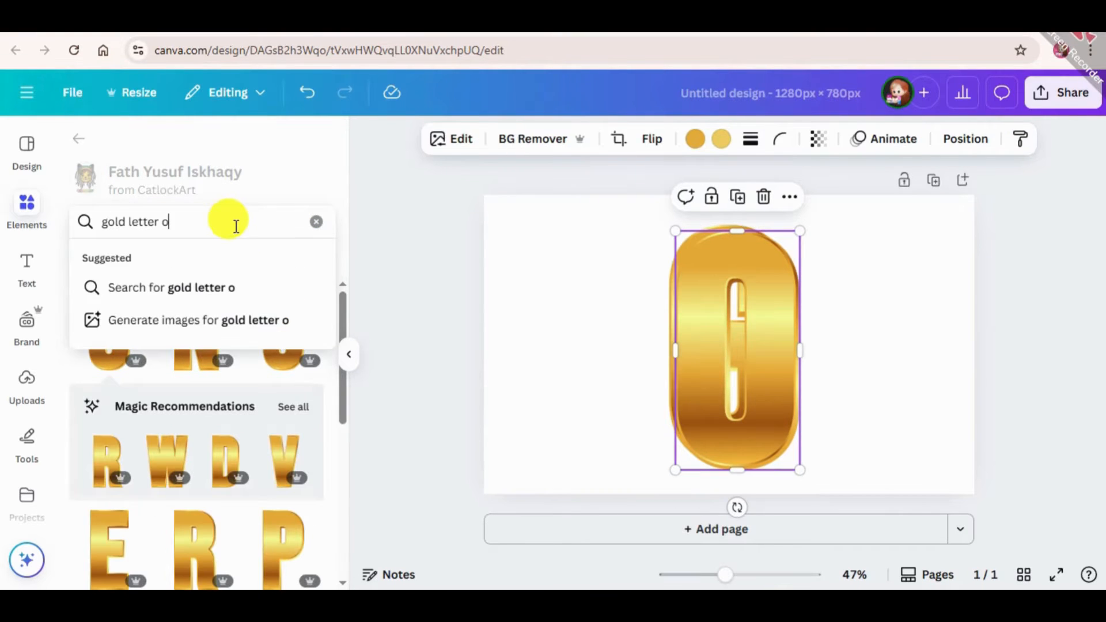
pyautogui.press('BackSpace')
pyautogui.write('l')
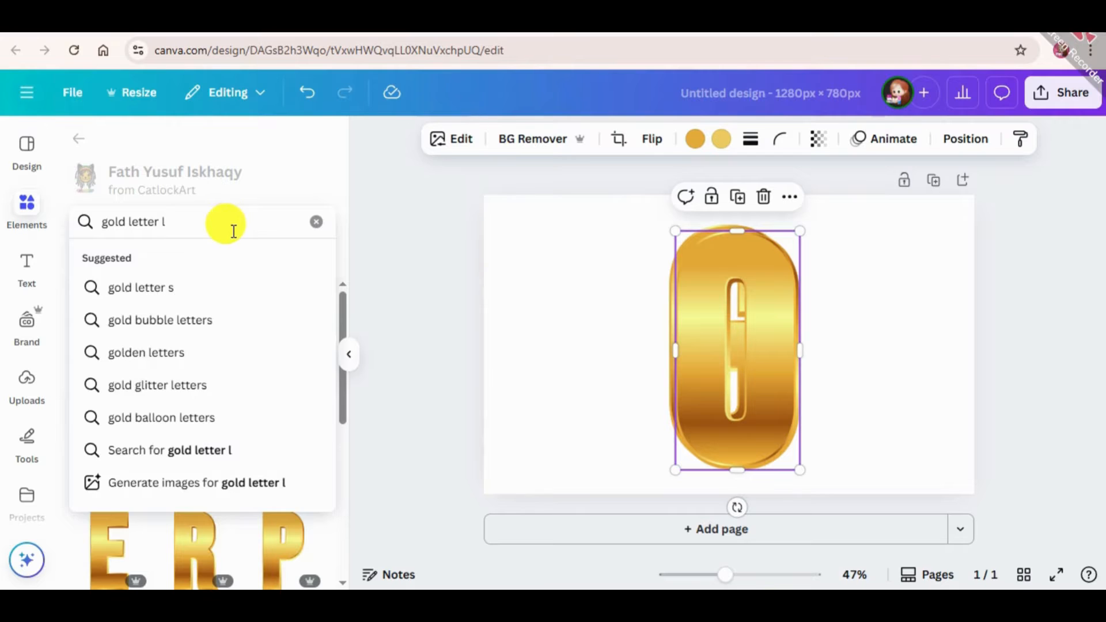
pyautogui.press('Return')
pyautogui.click(99, 340)
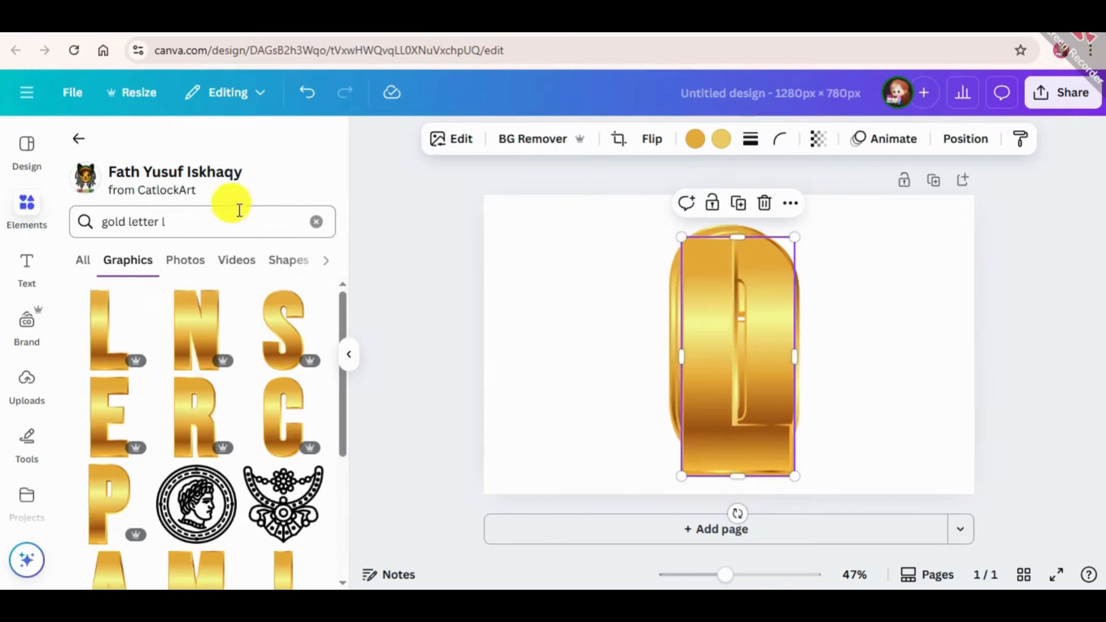
# Search the creator's graphics for "gold letter d" and add the gold D to the page
pyautogui.click(234, 222)
pyautogui.press('BackSpace')
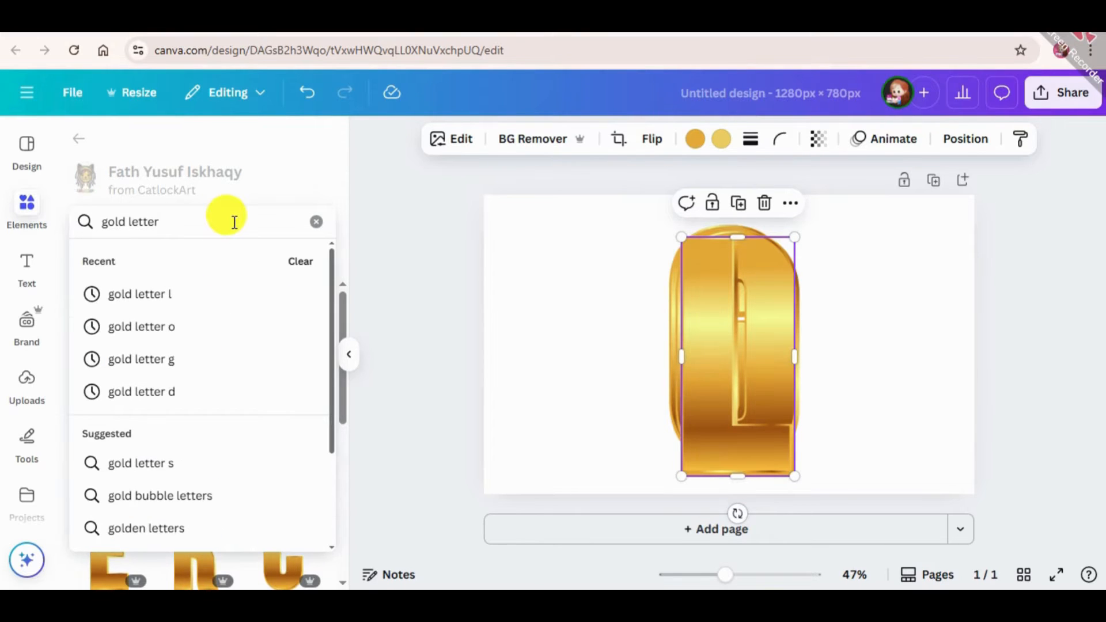
pyautogui.write('d')
pyautogui.press('Return')
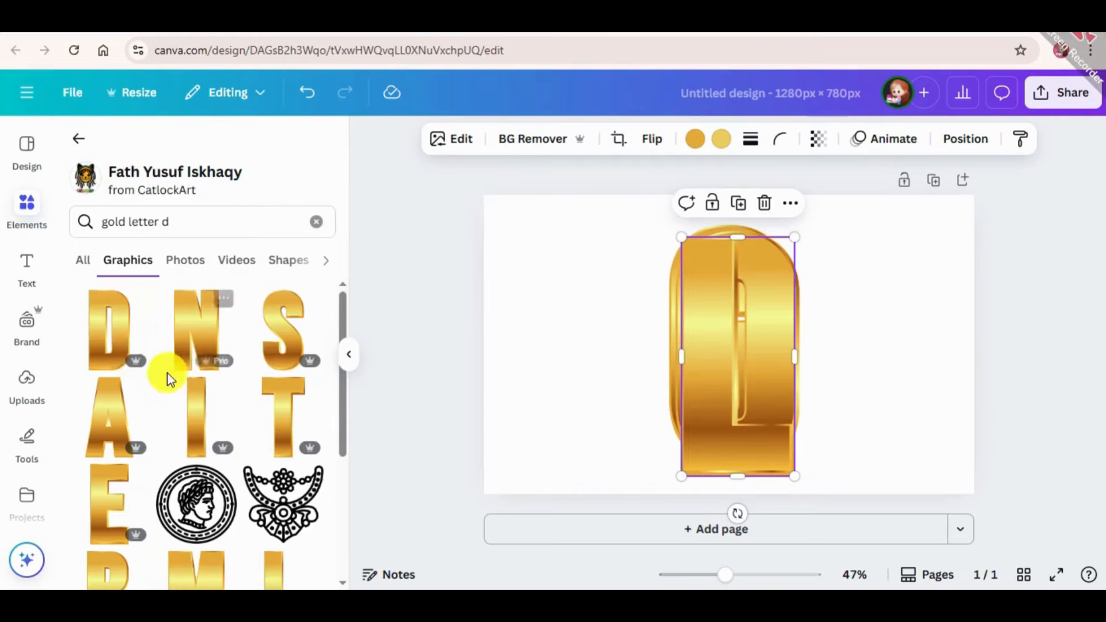
pyautogui.click(101, 328)
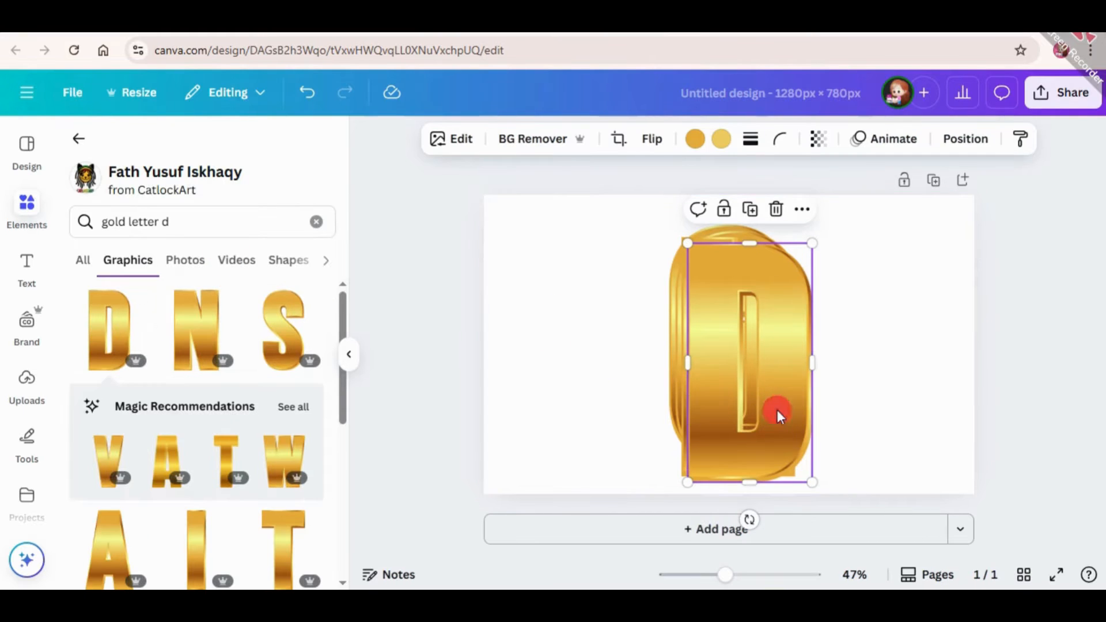
# Arrange the four overlapping letters side by side in one level, evenly spaced row spelling GOLD
pyautogui.moveTo(777, 411); pyautogui.dragTo(924, 358)
pyautogui.moveTo(734, 427); pyautogui.dragTo(760, 386)
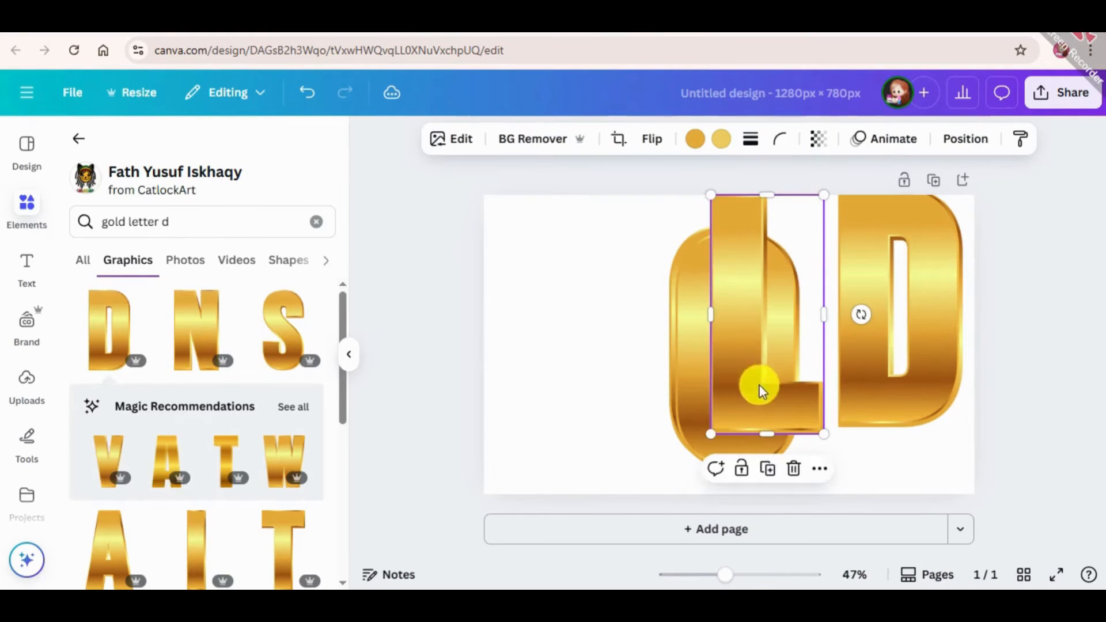
pyautogui.moveTo(679, 386); pyautogui.dragTo(862, 420)
pyautogui.click(686, 386)
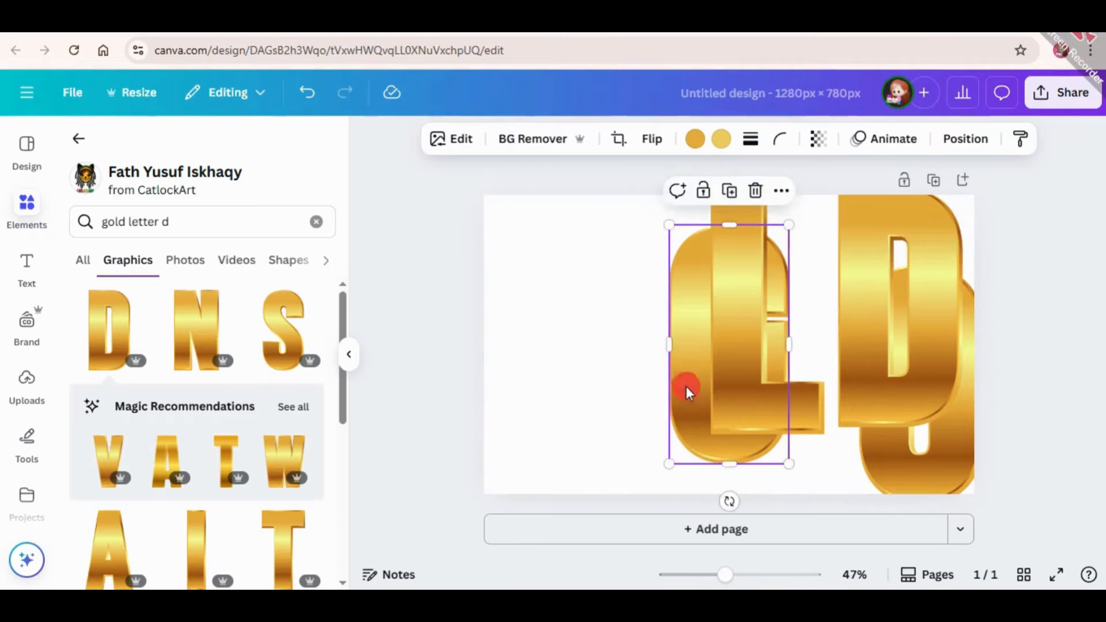
pyautogui.moveTo(689, 392); pyautogui.dragTo(501, 383)
pyautogui.click(884, 462)
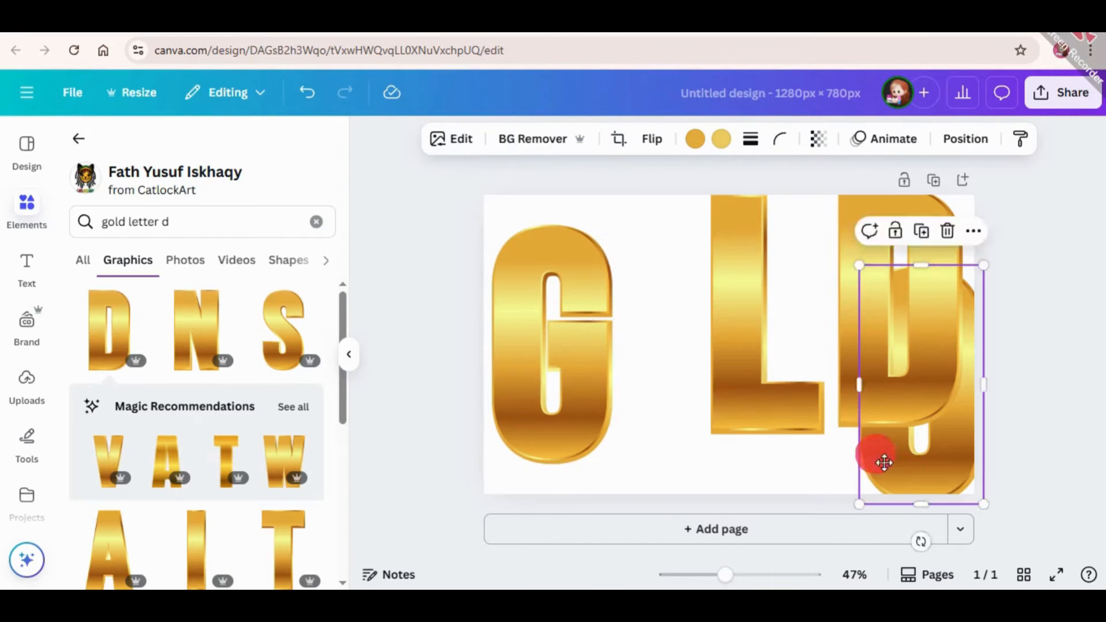
pyautogui.moveTo(884, 462); pyautogui.dragTo(688, 420)
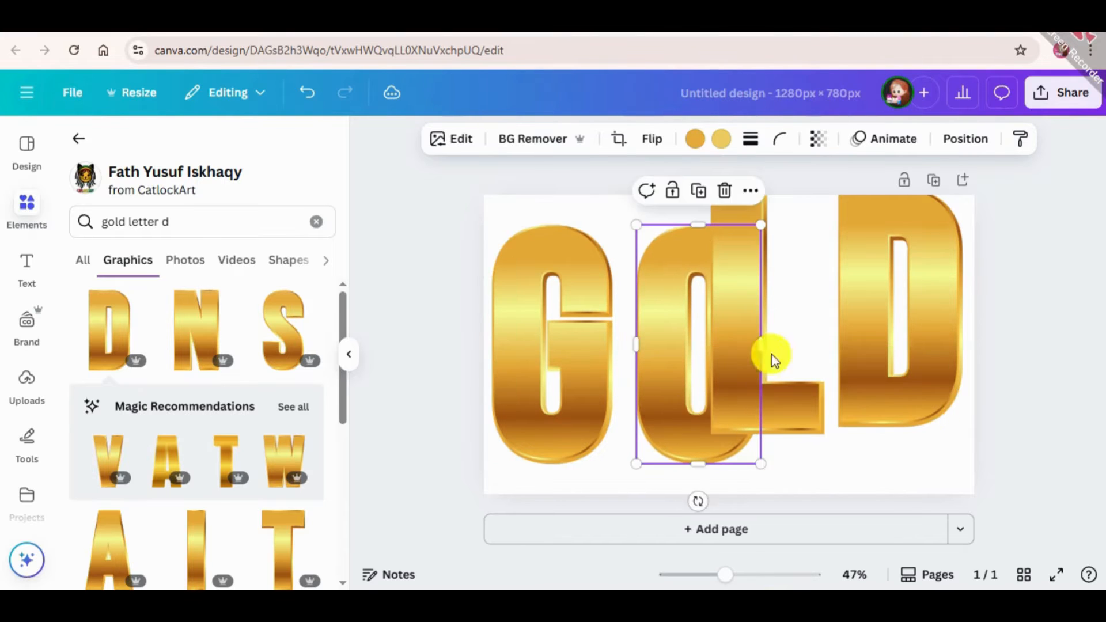
pyautogui.moveTo(797, 403); pyautogui.dragTo(869, 432)
pyautogui.moveTo(940, 302); pyautogui.dragTo(1000, 332)
pyautogui.click(1070, 245)
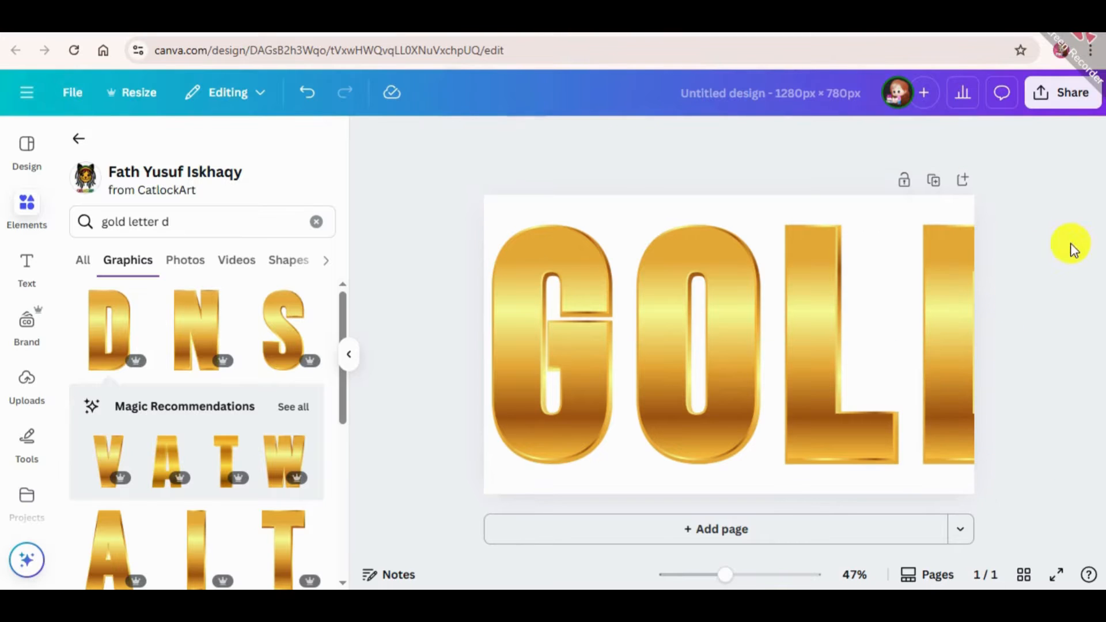
# Scale all four GOLD letters down together to fit the page and centre them on it
pyautogui.moveTo(1065, 233); pyautogui.dragTo(552, 464)
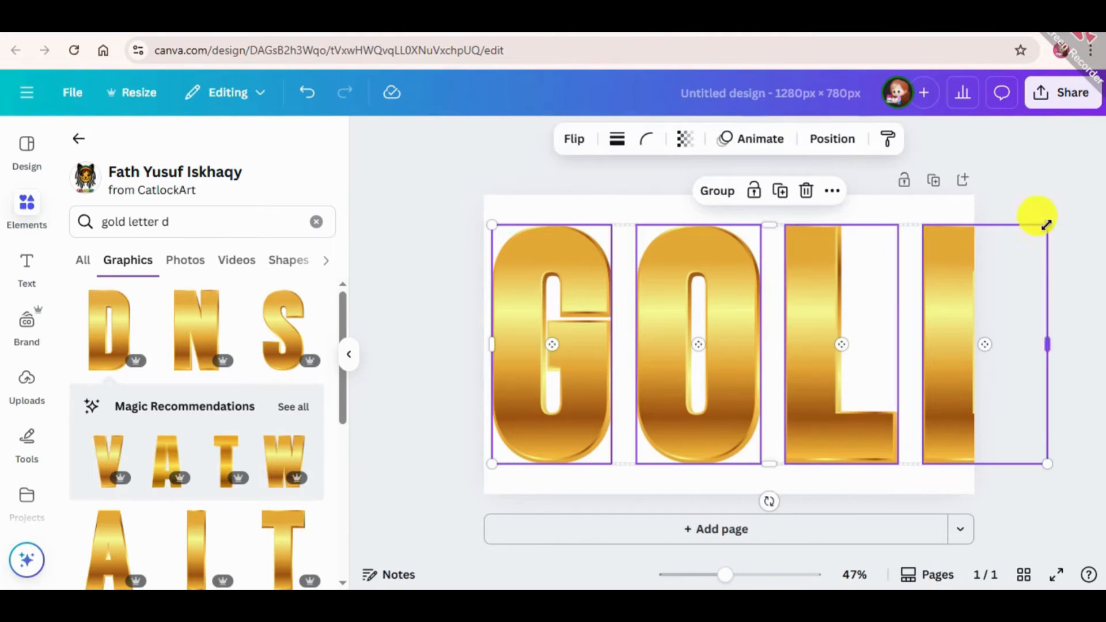
pyautogui.moveTo(1031, 224); pyautogui.dragTo(893, 271)
pyautogui.moveTo(835, 375); pyautogui.dragTo(882, 366)
pyautogui.click(1040, 245)
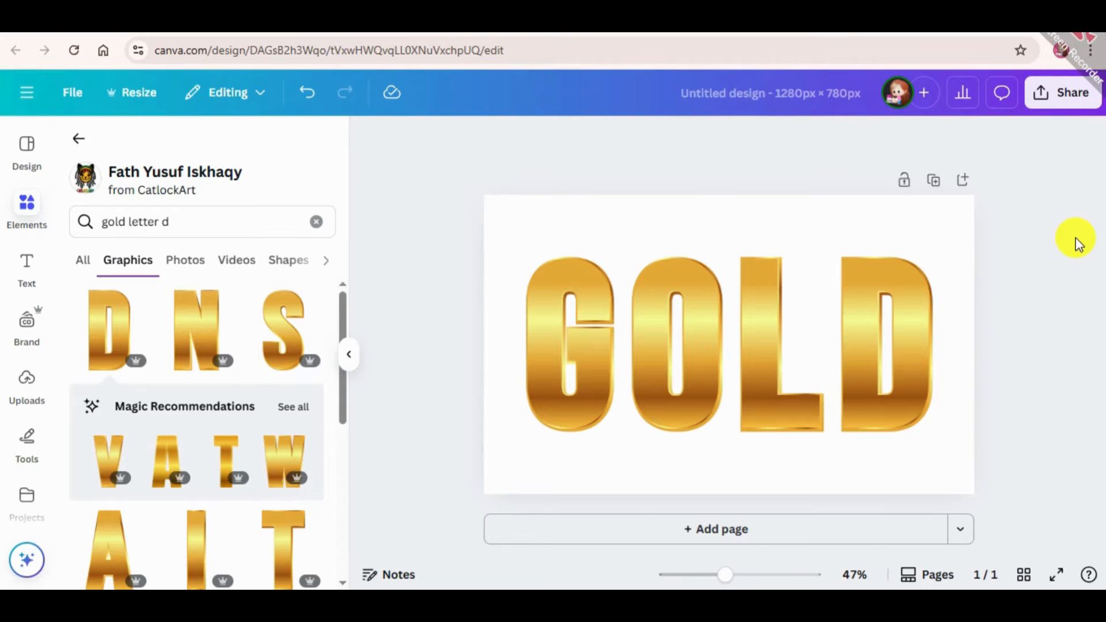
# Return to the full elements library, search for "black background" and limit the results to photos
pyautogui.click(78, 138)
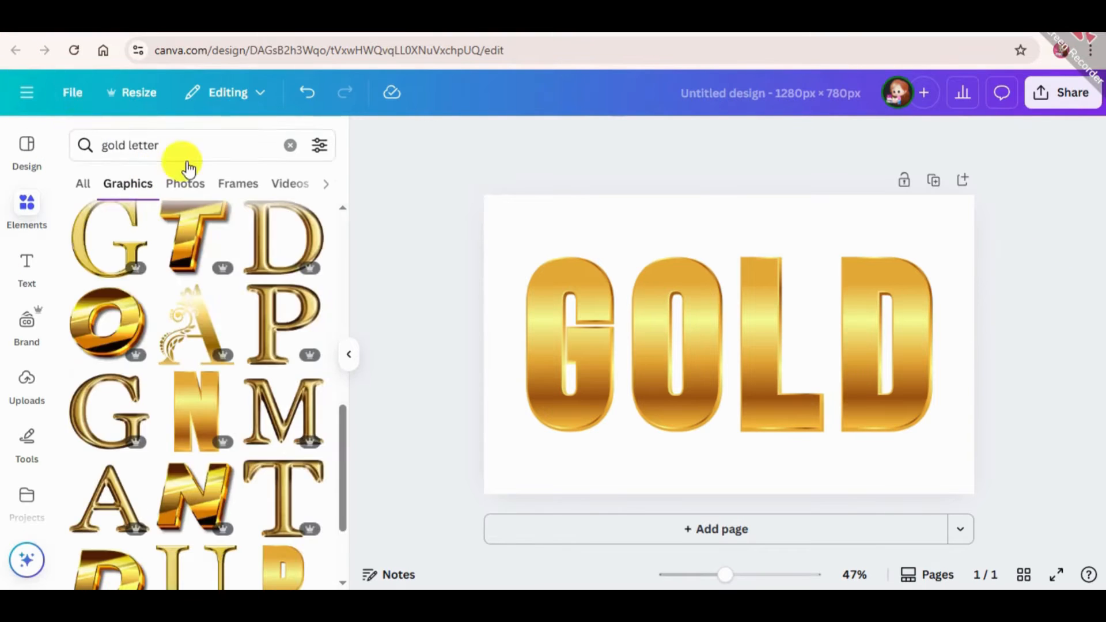
pyautogui.click(170, 143)
pyautogui.press('BackSpace')
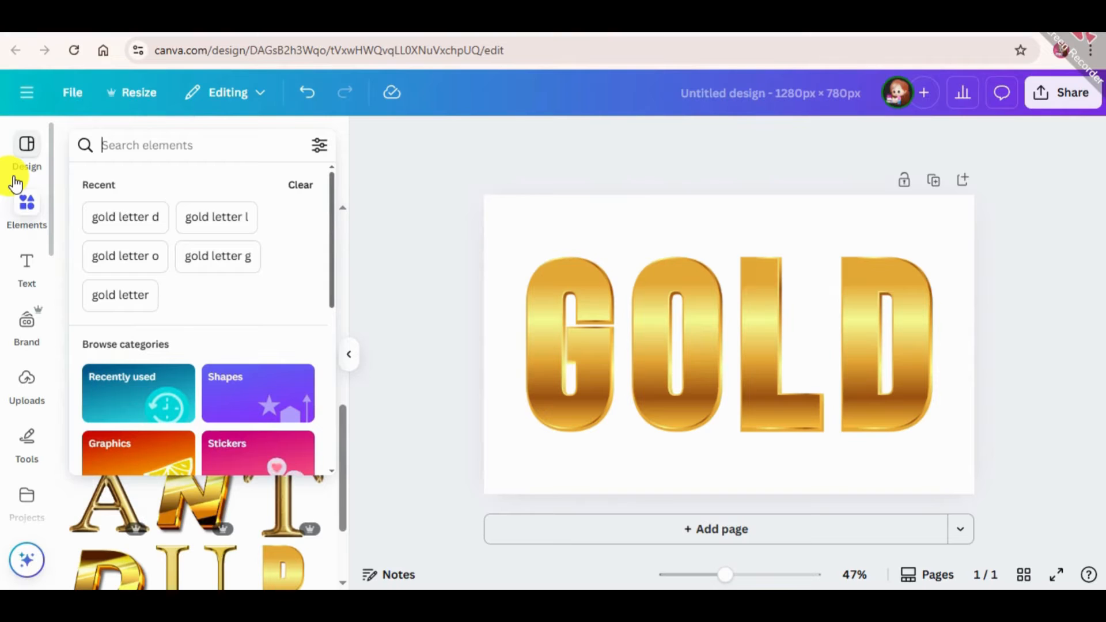
pyautogui.write('Blav')
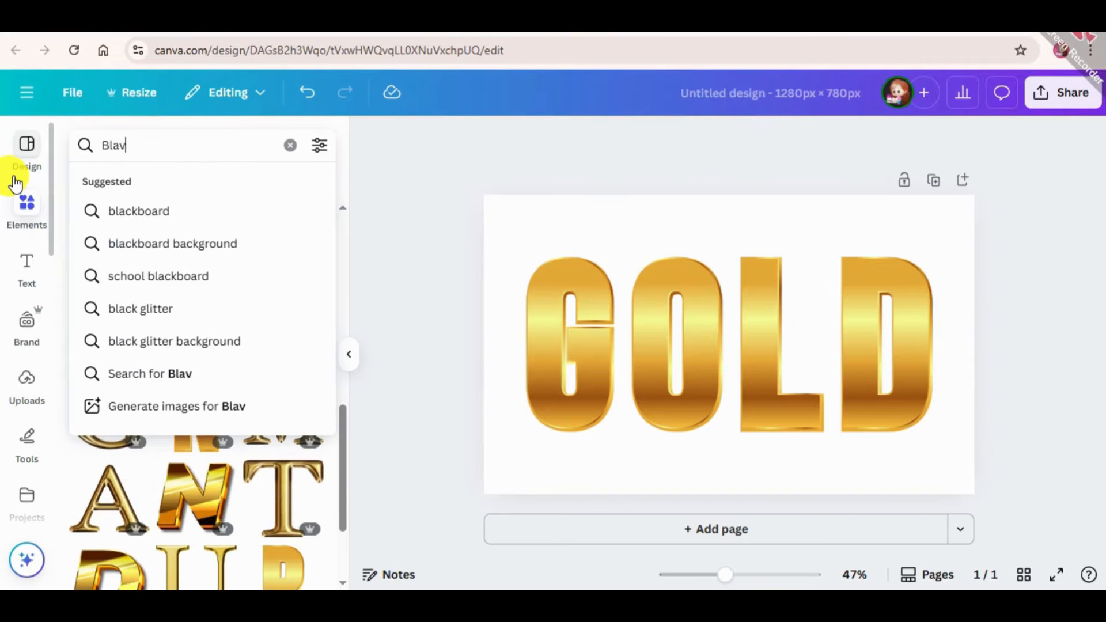
pyautogui.press('BackSpace')
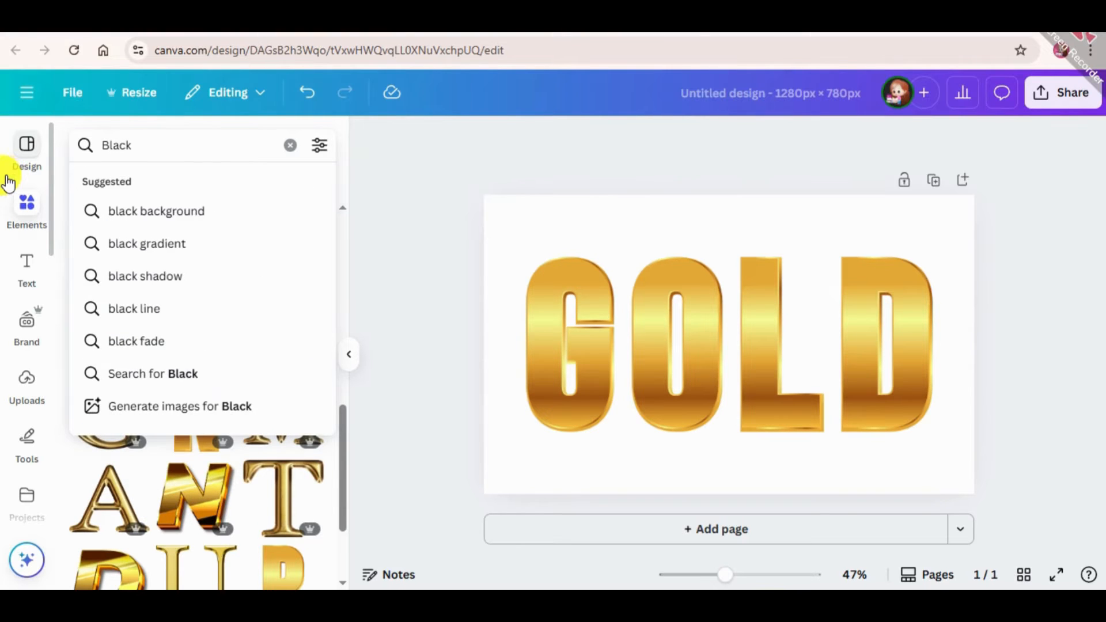
pyautogui.click(203, 211)
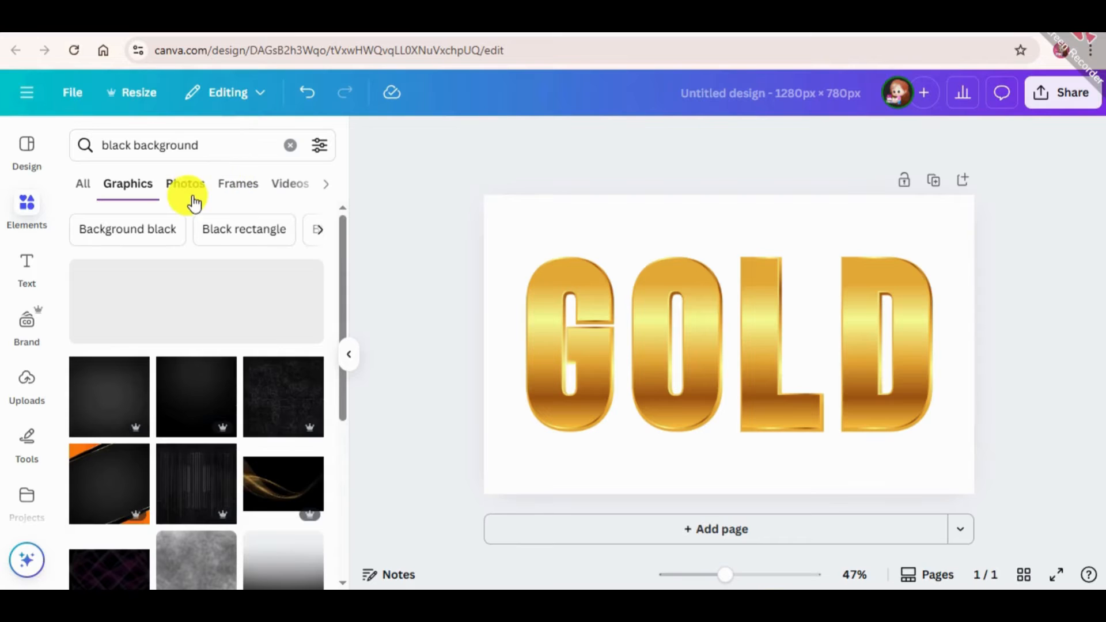
pyautogui.click(193, 197)
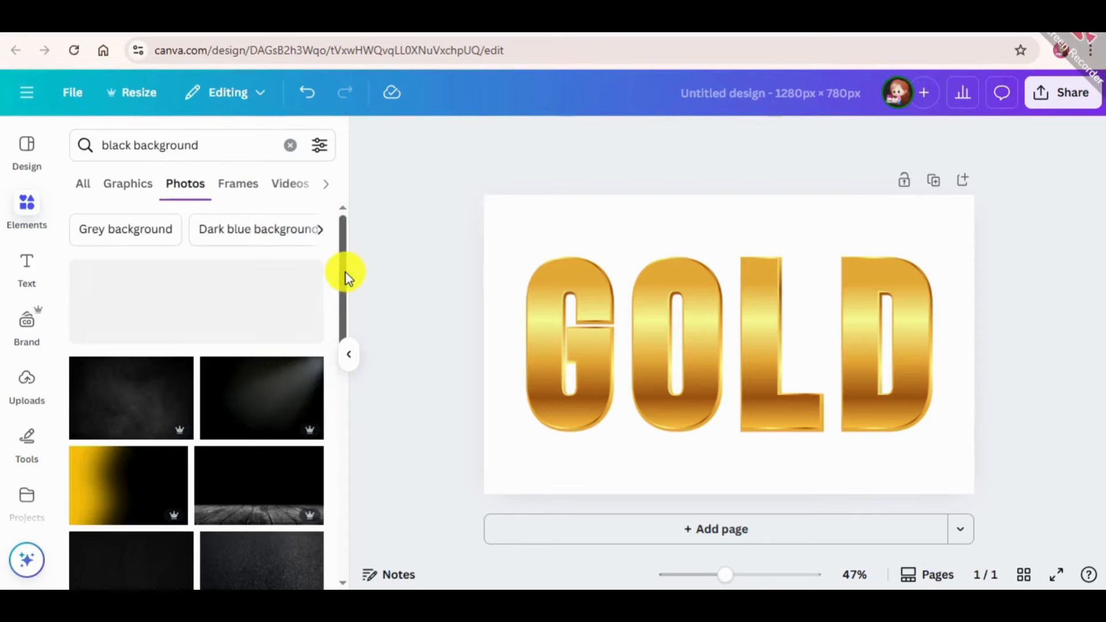
# Add the dark studio photo with a faintly lit floor and set it as the page background
pyautogui.moveTo(344, 278); pyautogui.dragTo(340, 357)
pyautogui.click(108, 444)
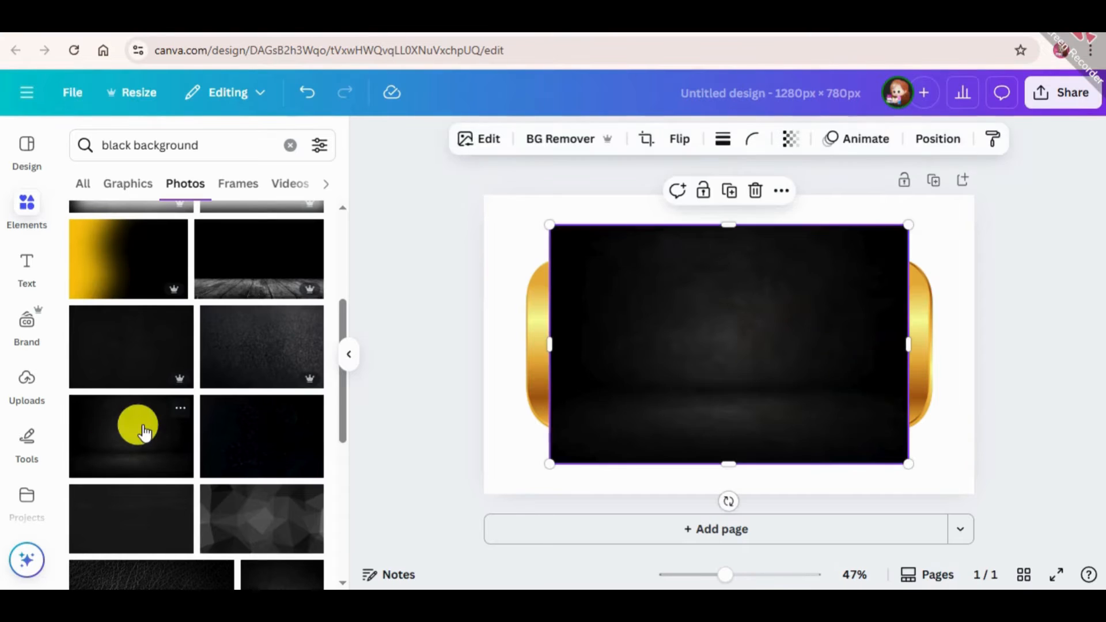
pyautogui.rightClick(733, 353)
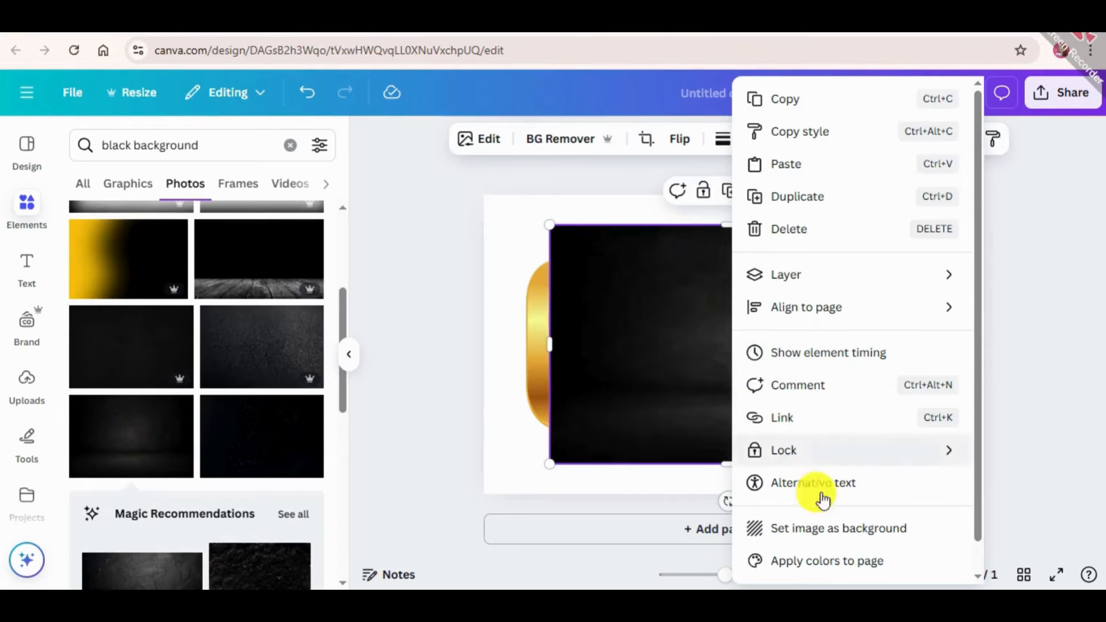
pyautogui.click(813, 526)
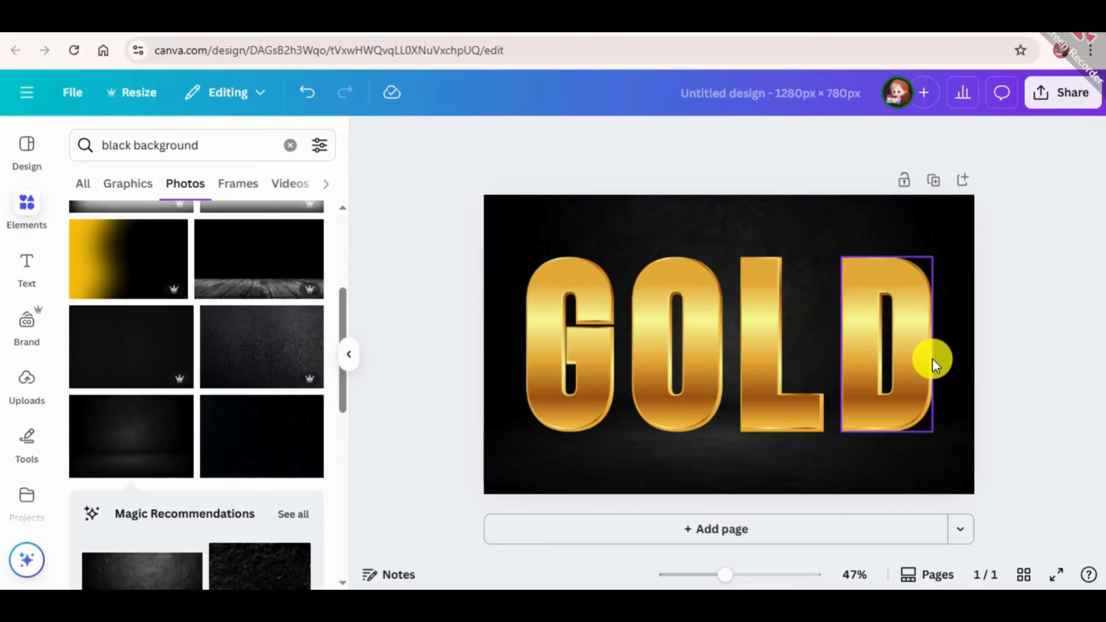
# Search the elements for "light" and limit the results to graphics
pyautogui.click(235, 139)
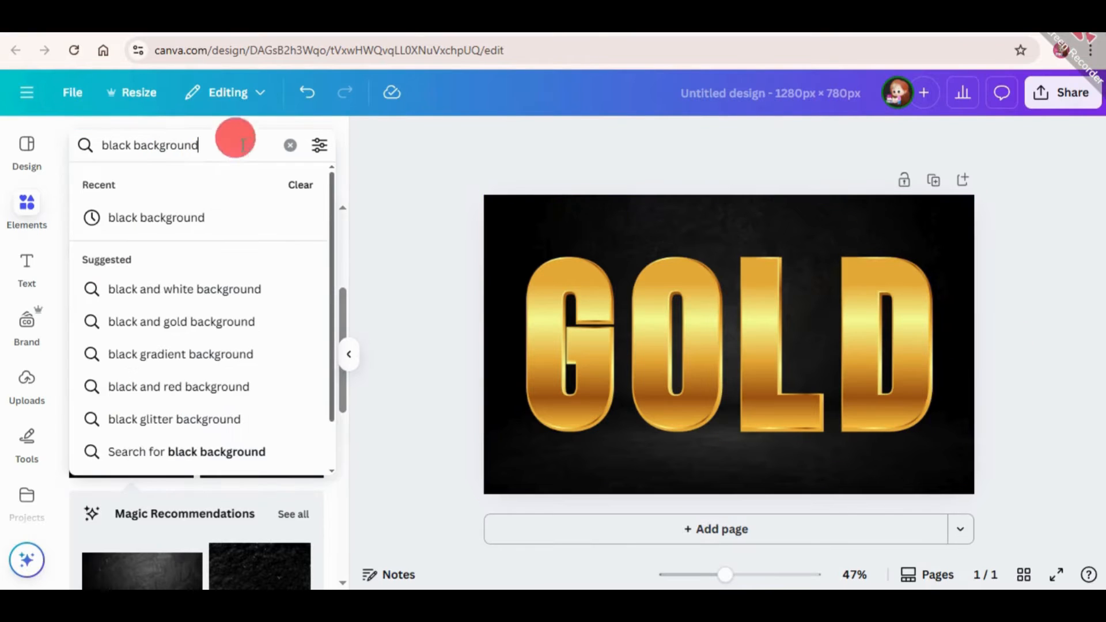
pyautogui.write('light')
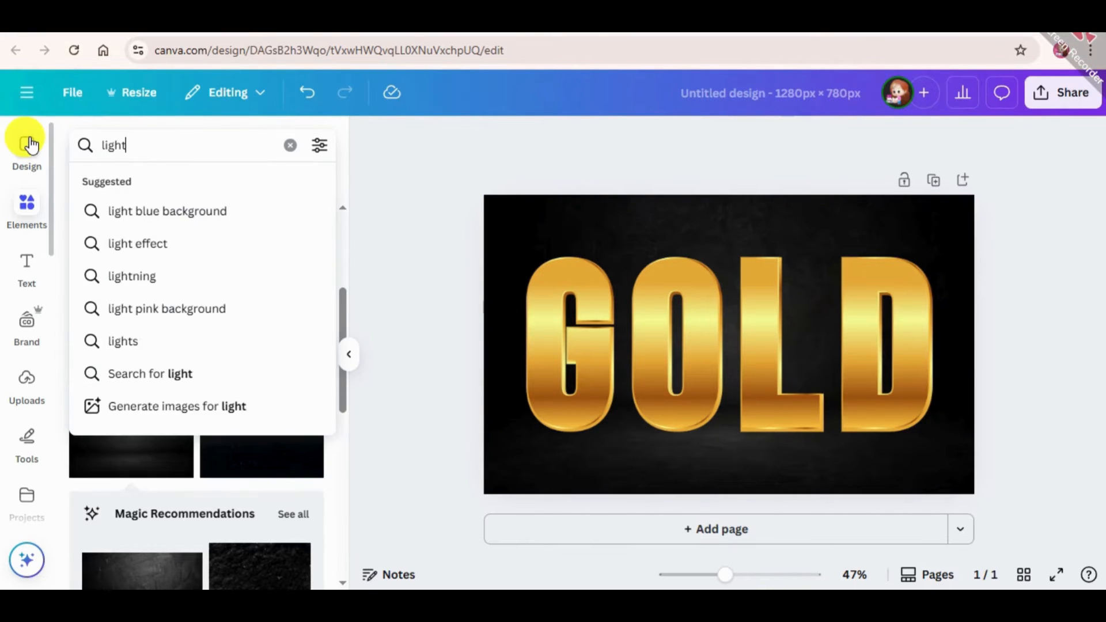
pyautogui.press('Return')
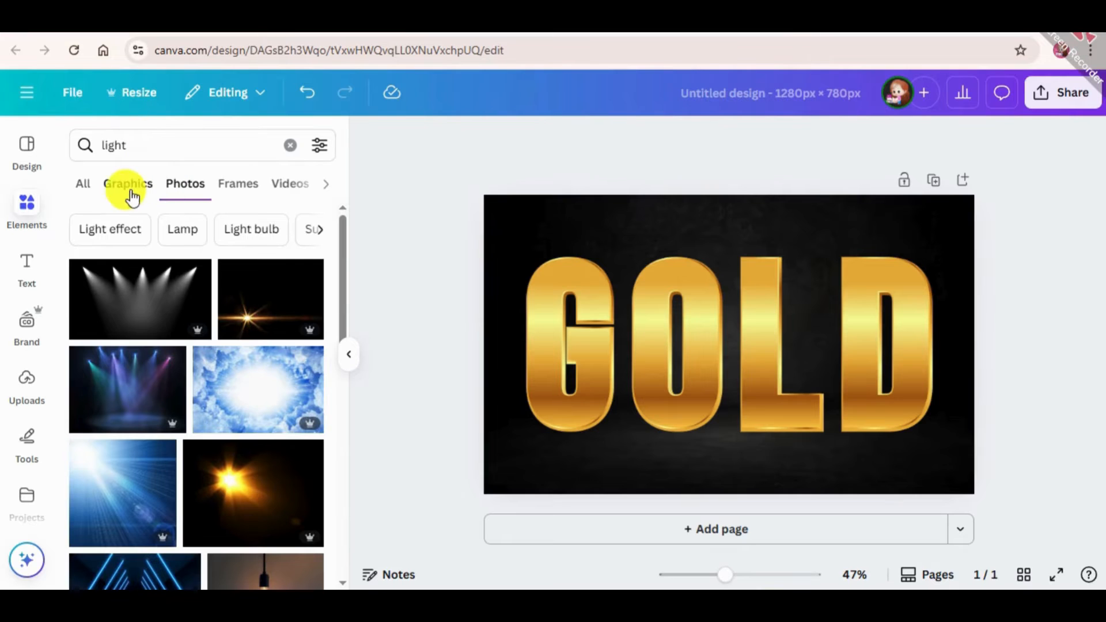
pyautogui.click(122, 188)
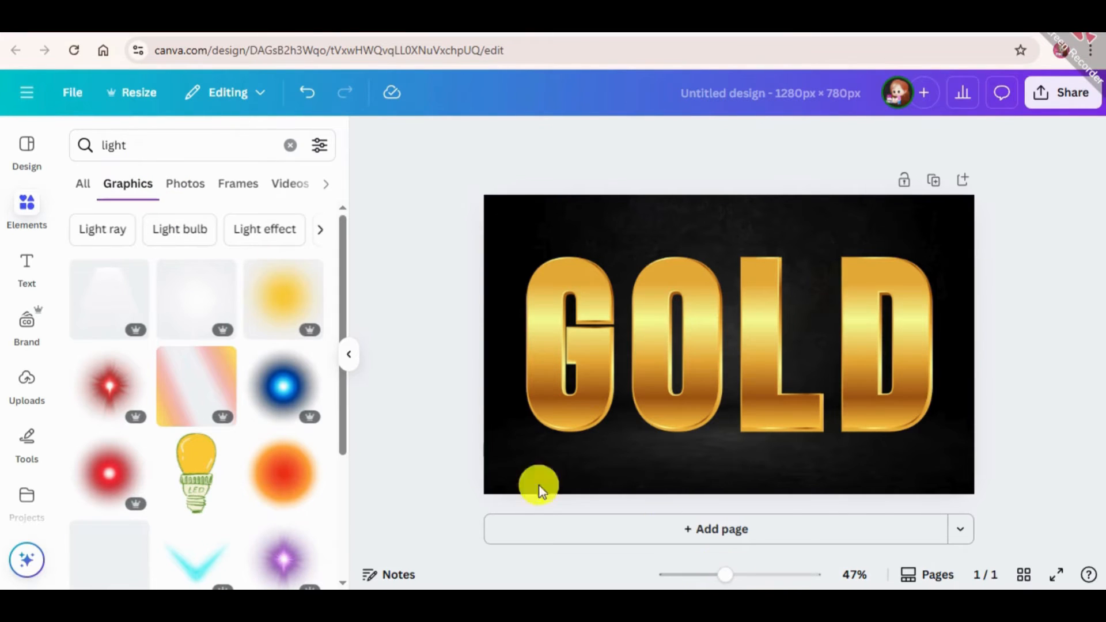
# Add the white spotlight cone, enlarged to about 1010 × 797, centred so its beam shines down from the page's upper edge
pyautogui.click(96, 292)
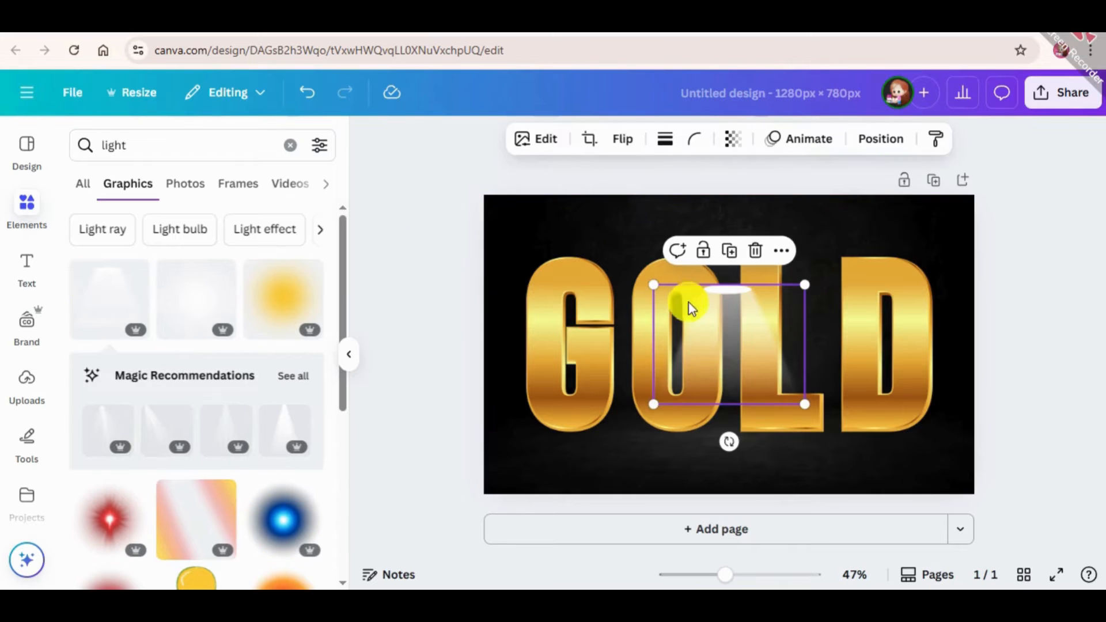
pyautogui.moveTo(651, 407); pyautogui.dragTo(351, 494)
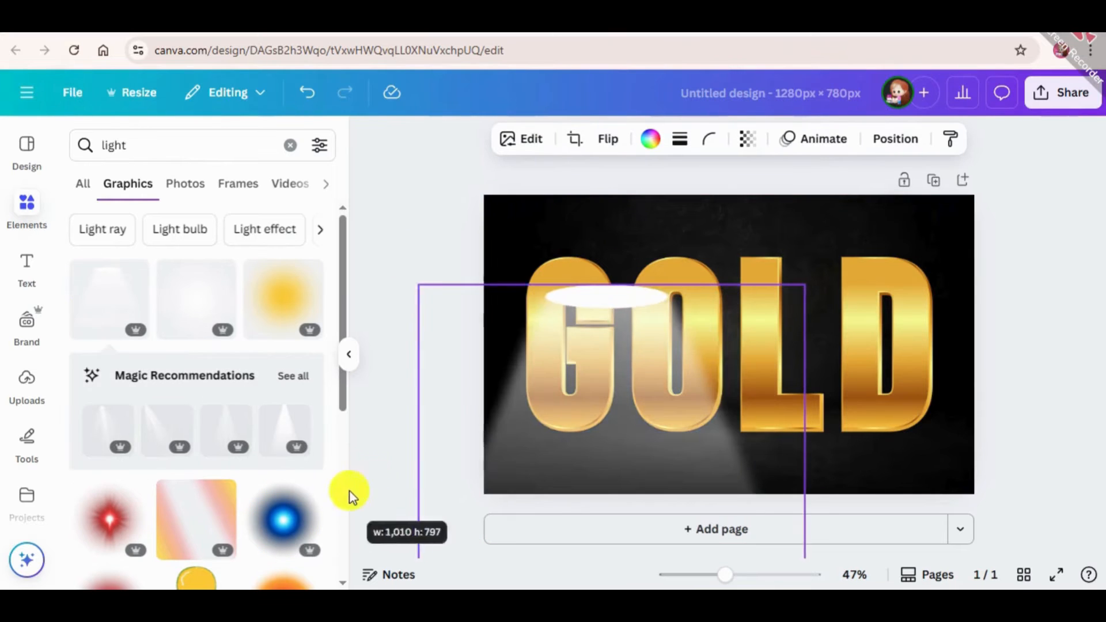
pyautogui.moveTo(659, 372); pyautogui.dragTo(749, 282)
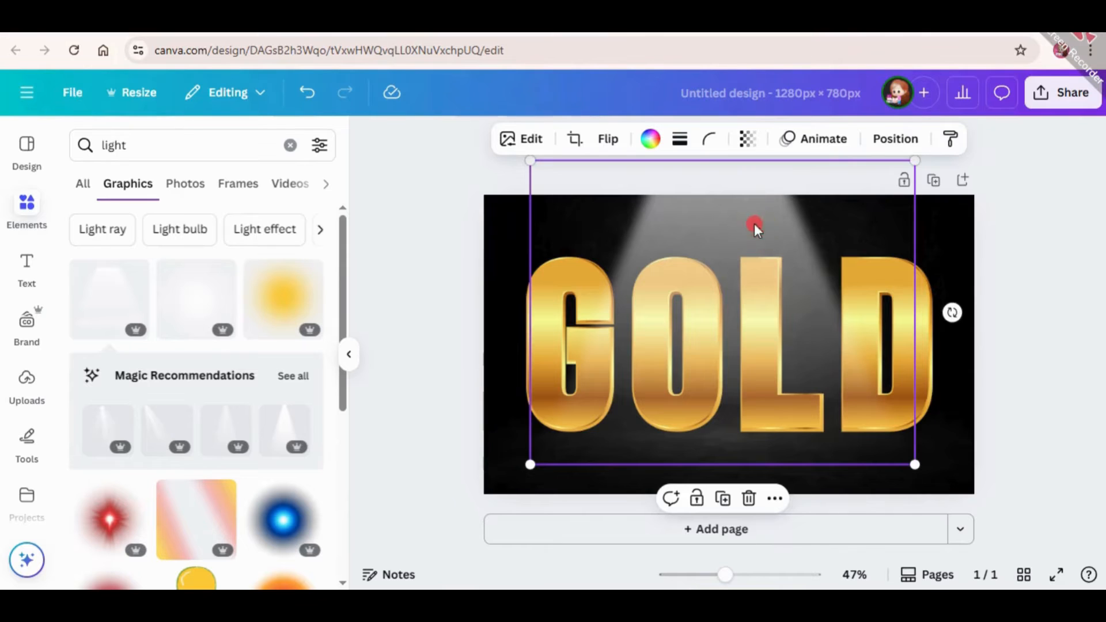
pyautogui.moveTo(755, 227); pyautogui.dragTo(759, 151)
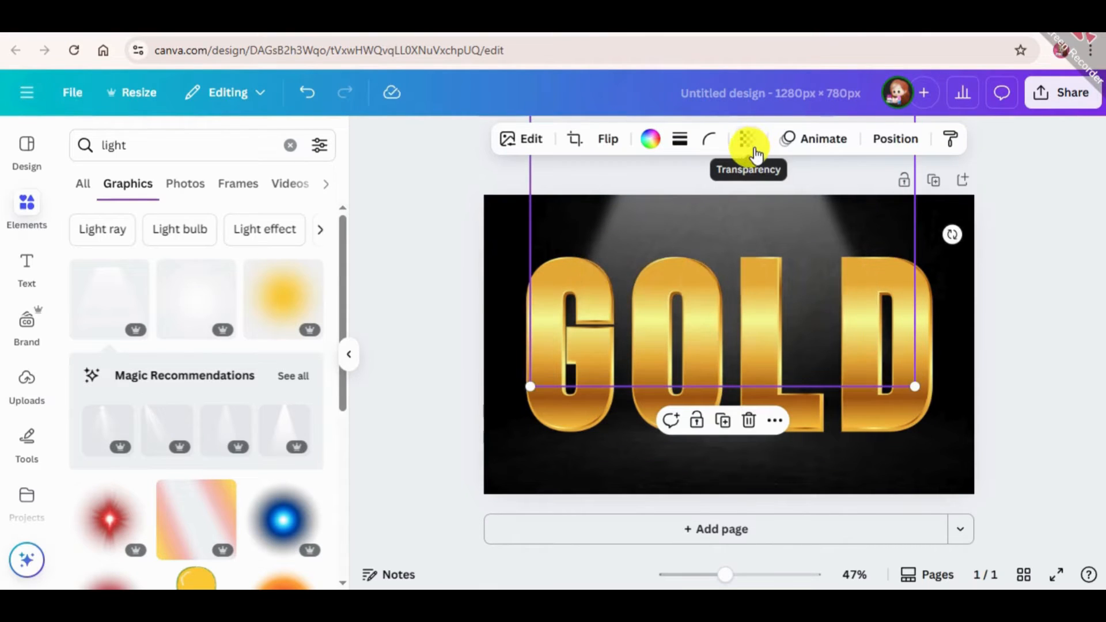
pyautogui.click(1047, 387)
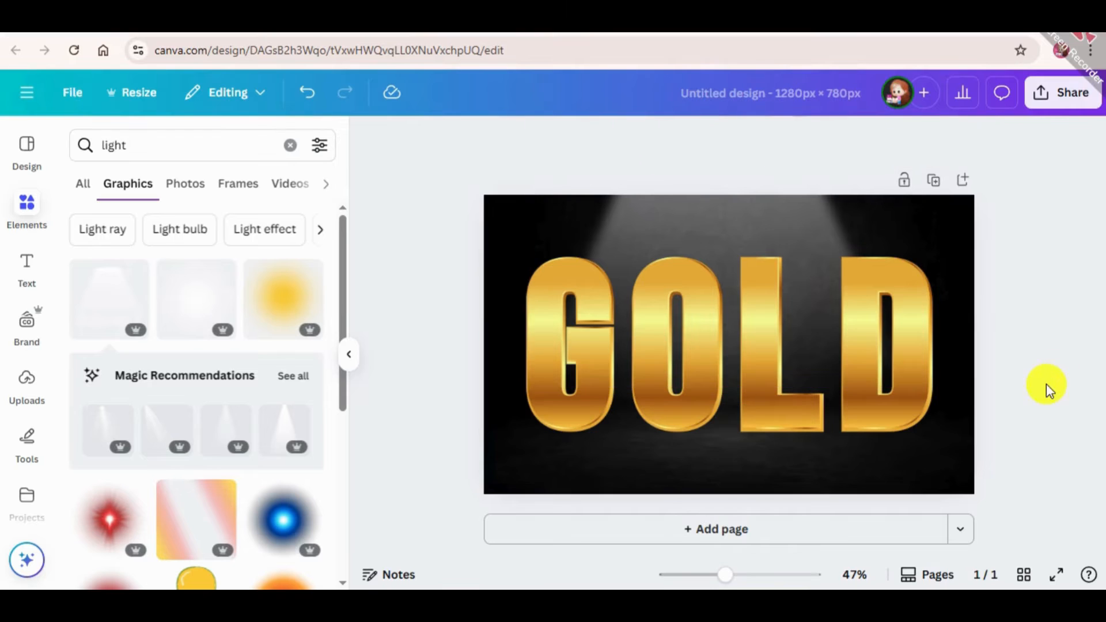
# Search the graphics for "light shadow" and place the soft horizontal white glow, enlarged to nearly page width, on the floor beneath GOLD
pyautogui.click(195, 157)
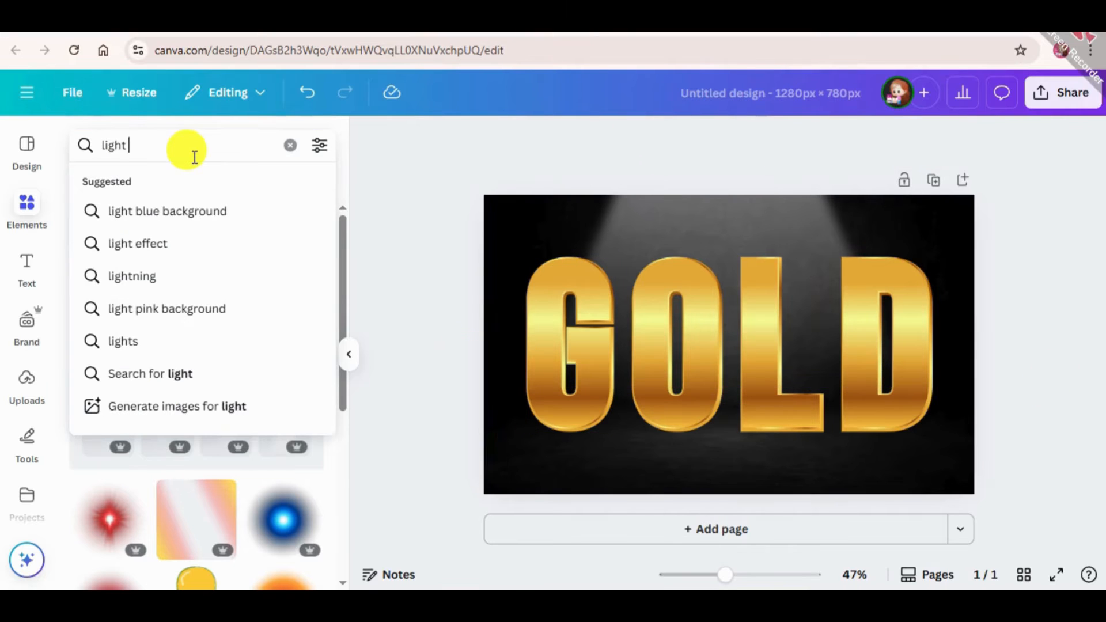
pyautogui.write('shadow')
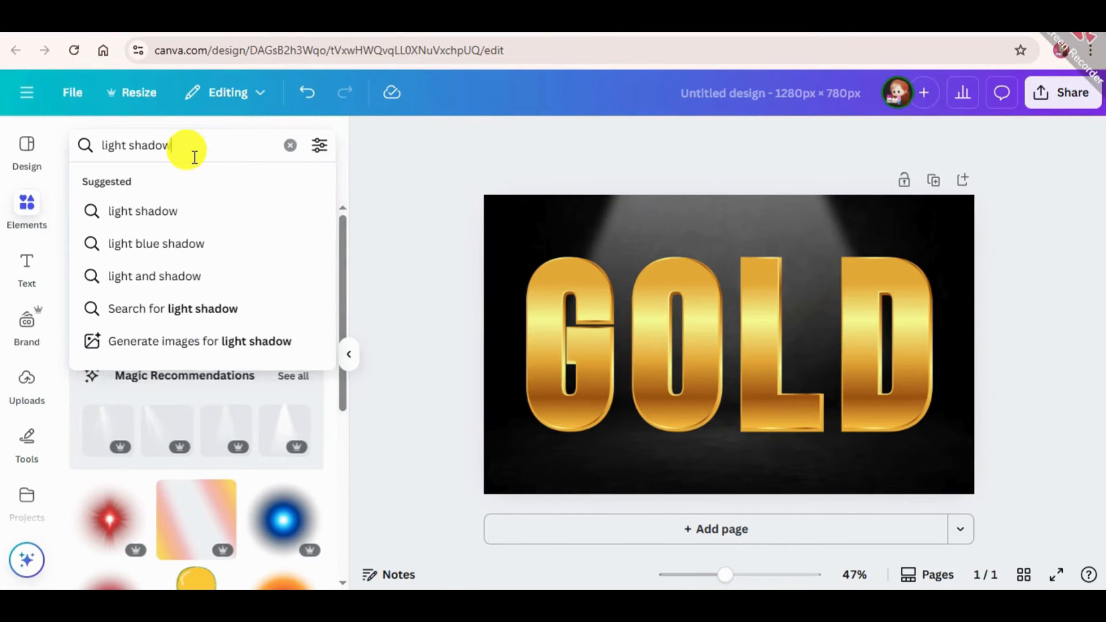
pyautogui.press('Return')
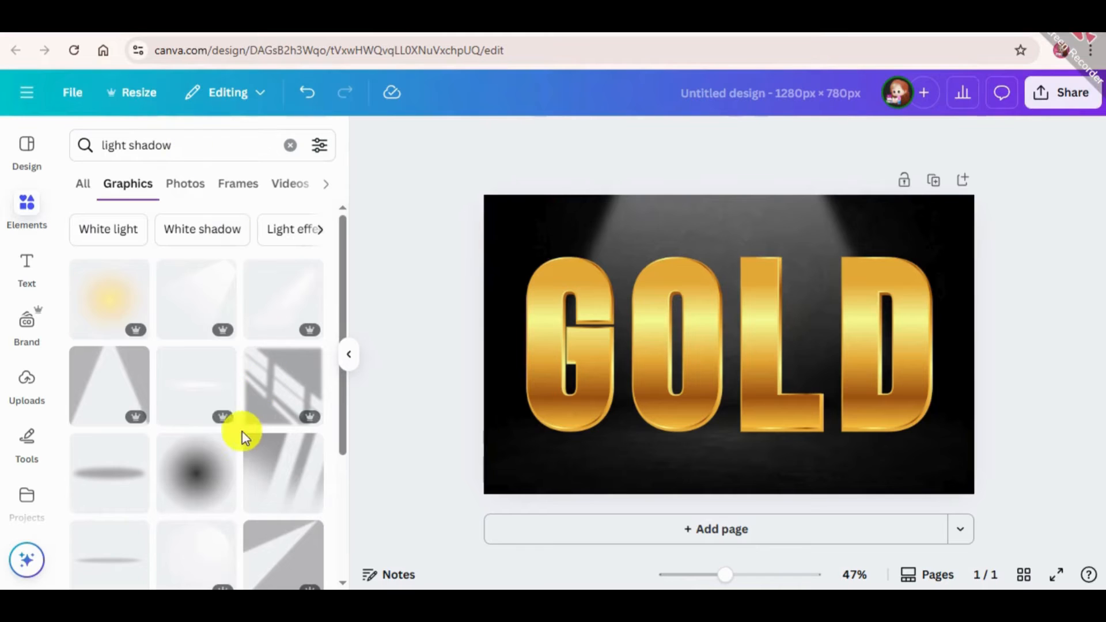
pyautogui.click(176, 391)
pyautogui.moveTo(672, 346)
pyautogui.mouseDown()
pyautogui.moveTo(655, 469)
pyautogui.moveTo(666, 472)
pyautogui.mouseUp()
pyautogui.moveTo(506, 520); pyautogui.dragTo(448, 532)
pyautogui.moveTo(792, 463)
pyautogui.mouseDown()
pyautogui.moveTo(753, 447)
pyautogui.moveTo(779, 454)
pyautogui.mouseUp()
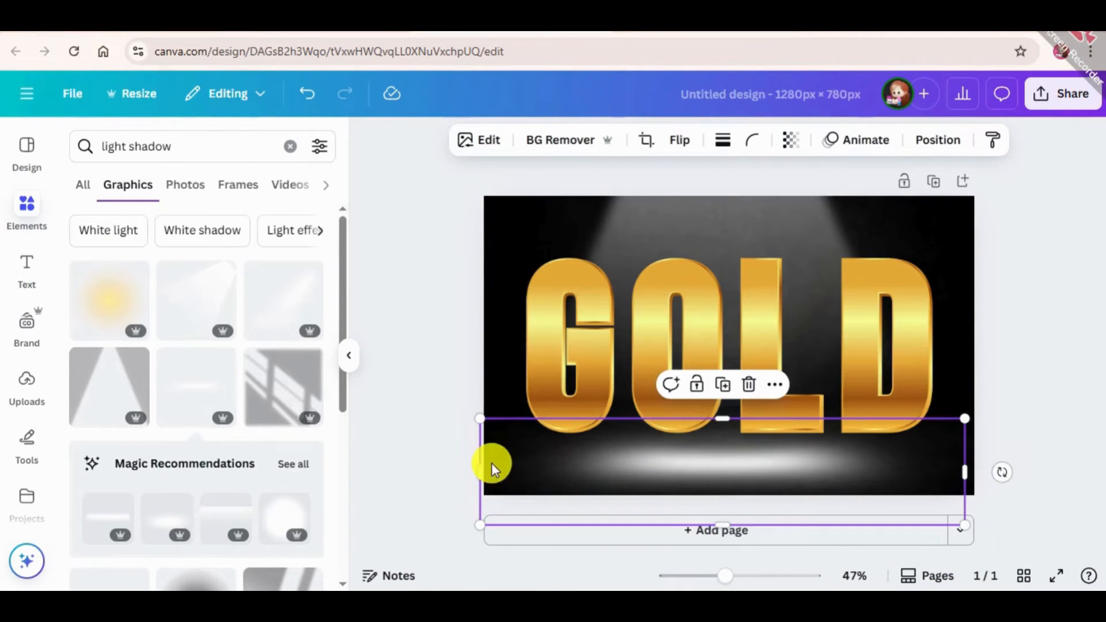
# Make the white floor glow more transparent so it looks faint beneath the letters
pyautogui.click(790, 140)
pyautogui.moveTo(797, 209); pyautogui.dragTo(753, 220)
pyautogui.doubleClick(955, 267)
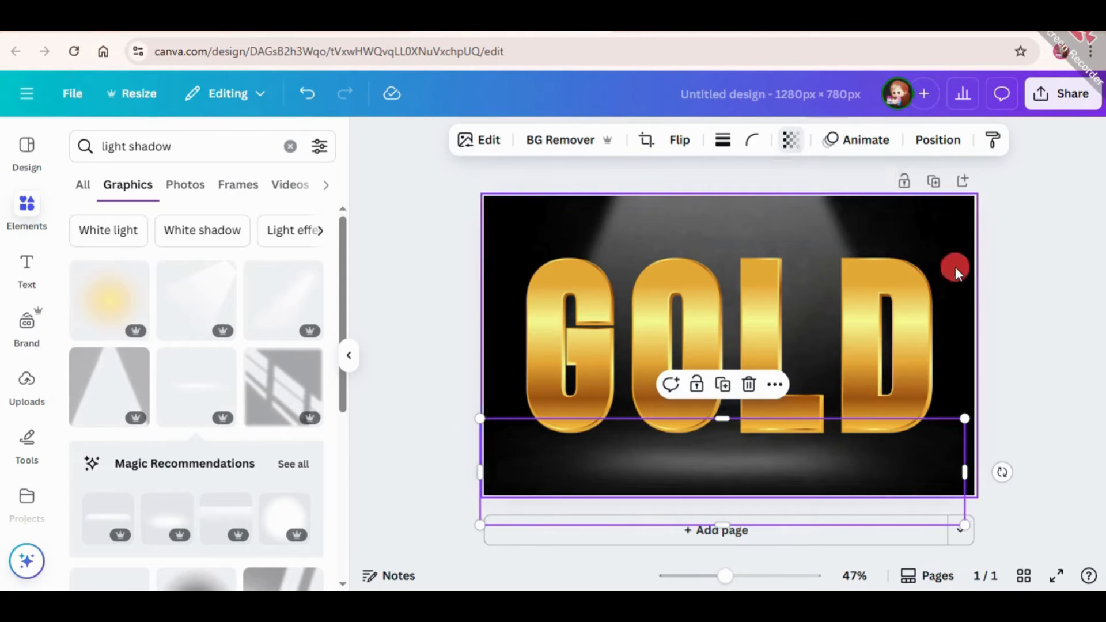
pyautogui.click(1006, 295)
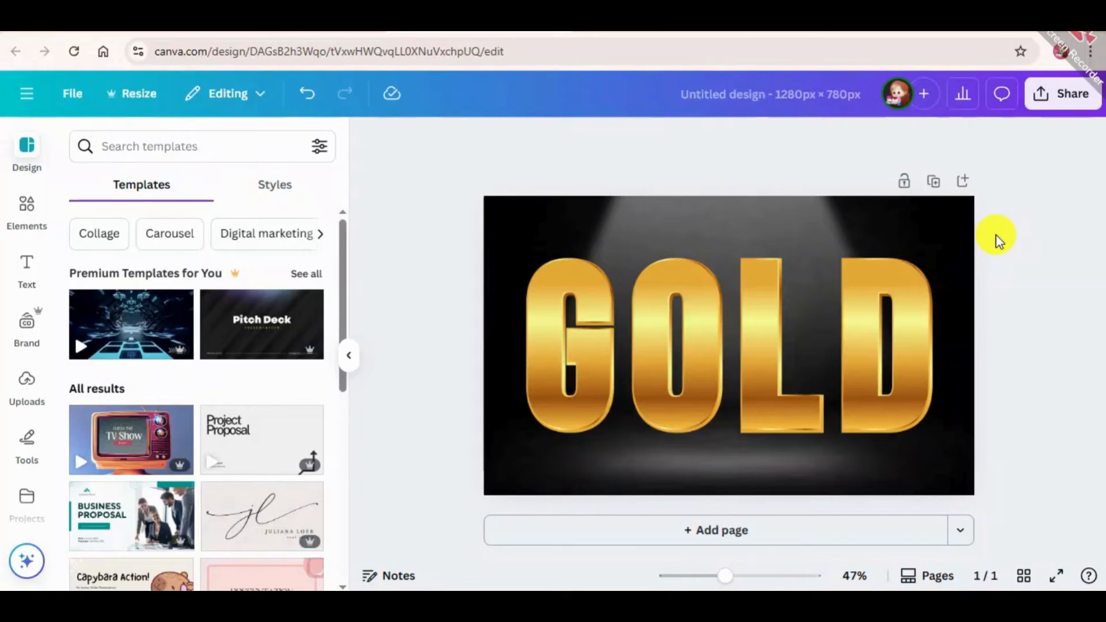
# Duplicate the page and delete all four gold letters from the copy, keeping only the lit background
pyautogui.click(936, 182)
pyautogui.click(881, 372)
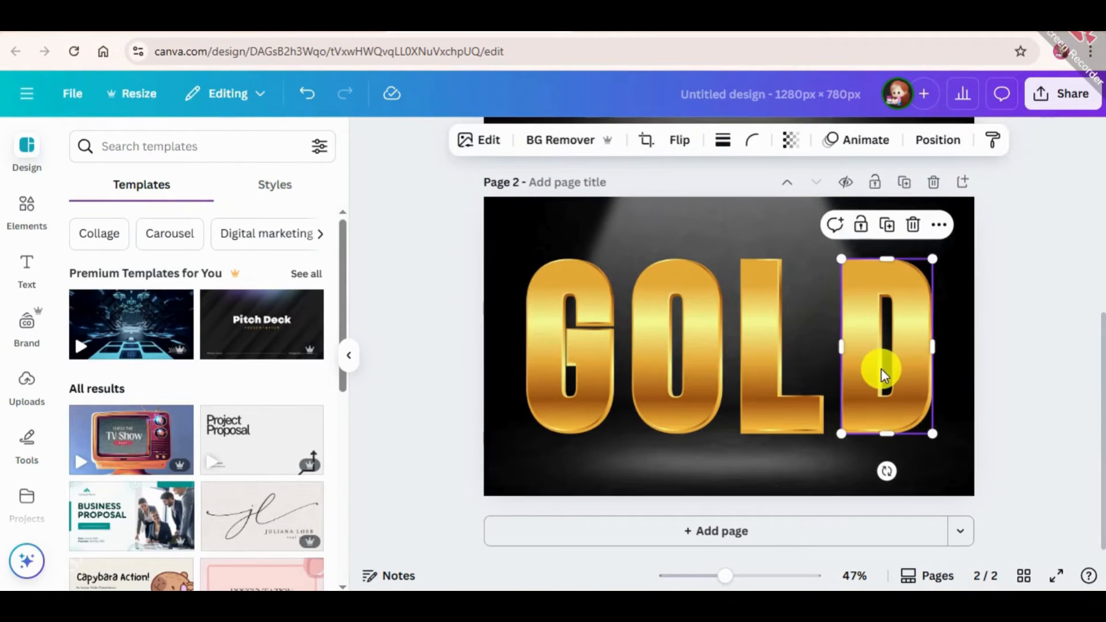
pyautogui.press('Delete')
pyautogui.click(755, 385)
pyautogui.press('Delete')
pyautogui.click(709, 401)
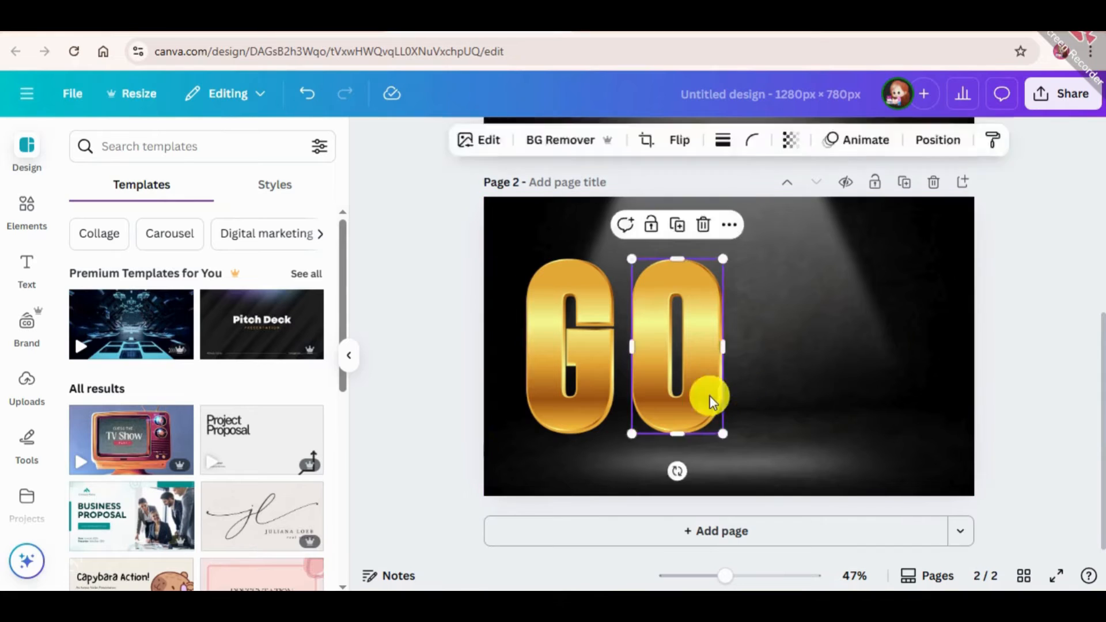
pyautogui.press('Delete')
pyautogui.click(602, 384)
pyautogui.press('Delete')
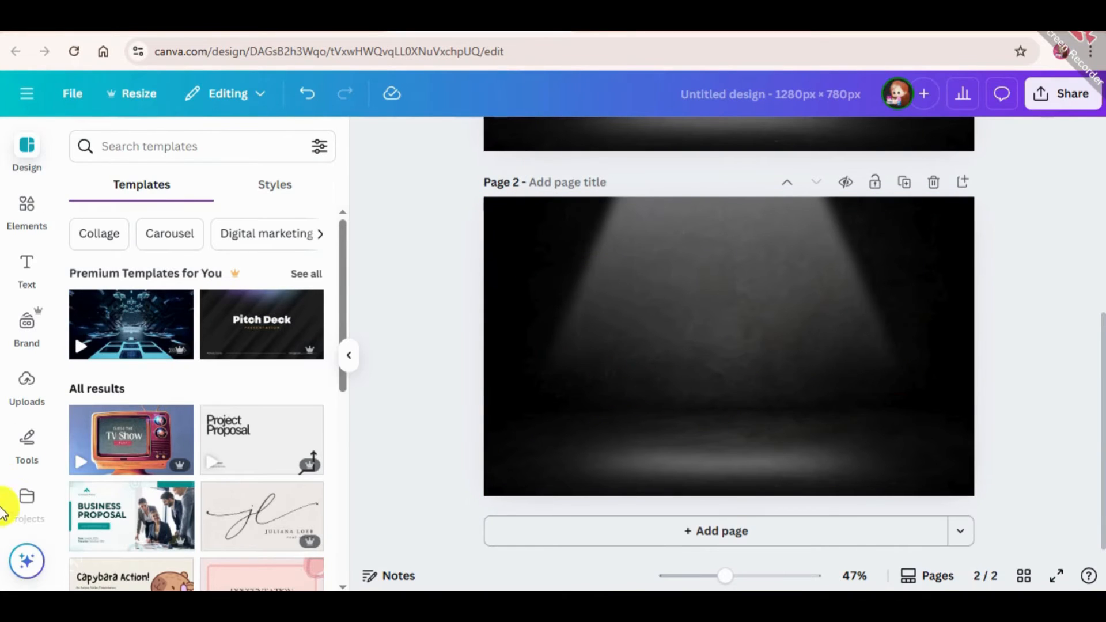
# Leave the creator's element collection, search the full elements library for "Alphabets" and limit the results to frames
pyautogui.click(35, 202)
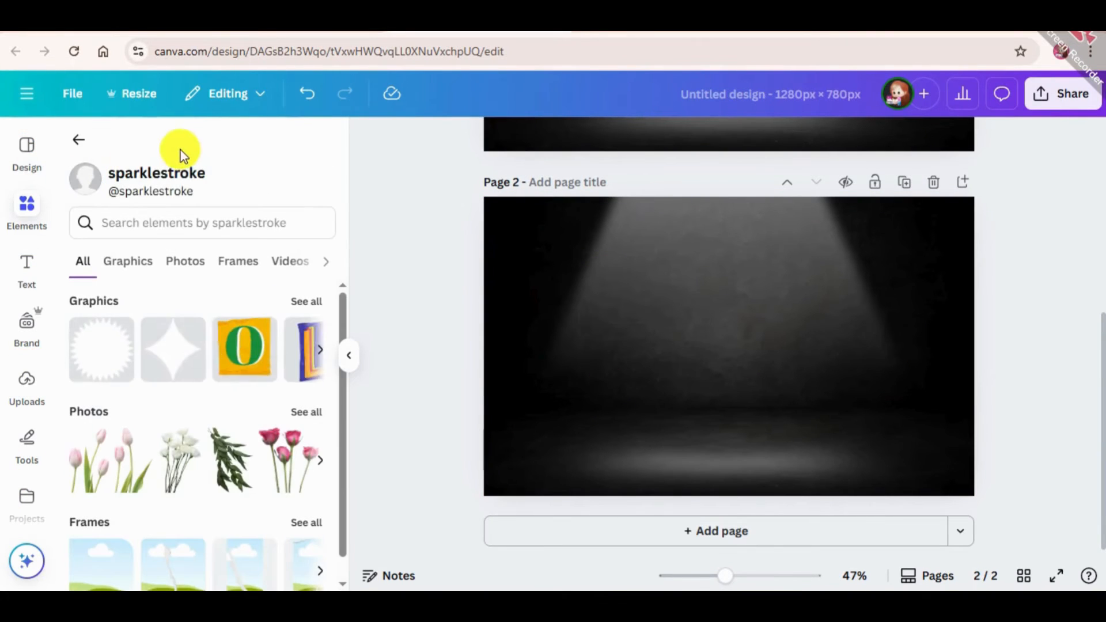
pyautogui.click(76, 142)
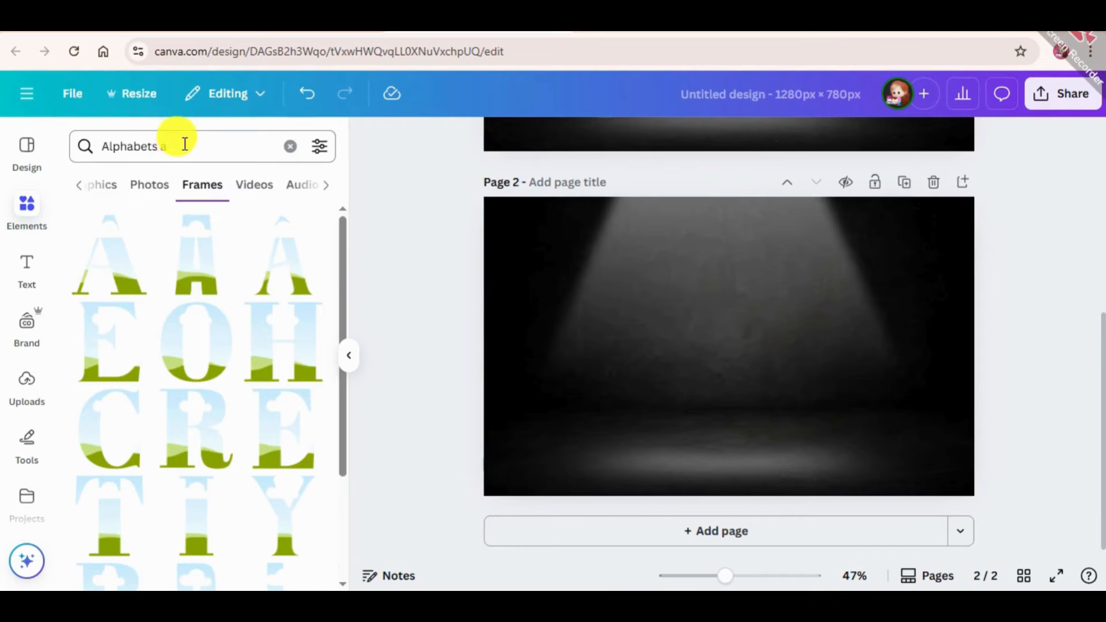
pyautogui.click(185, 144)
pyautogui.press('BackSpace')
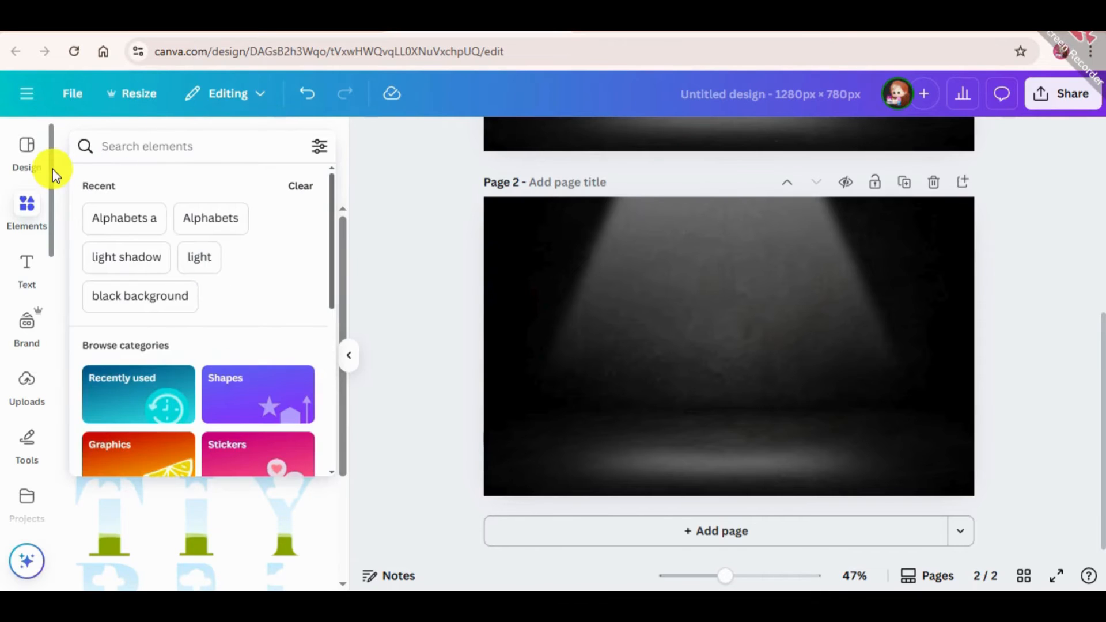
pyautogui.click(199, 215)
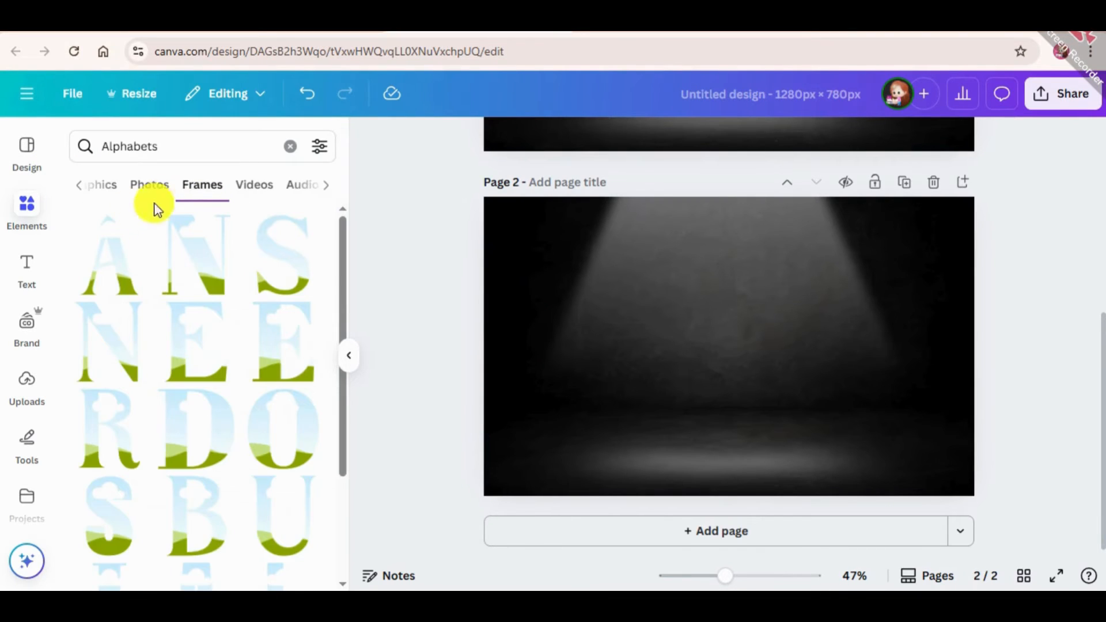
pyautogui.click(81, 189)
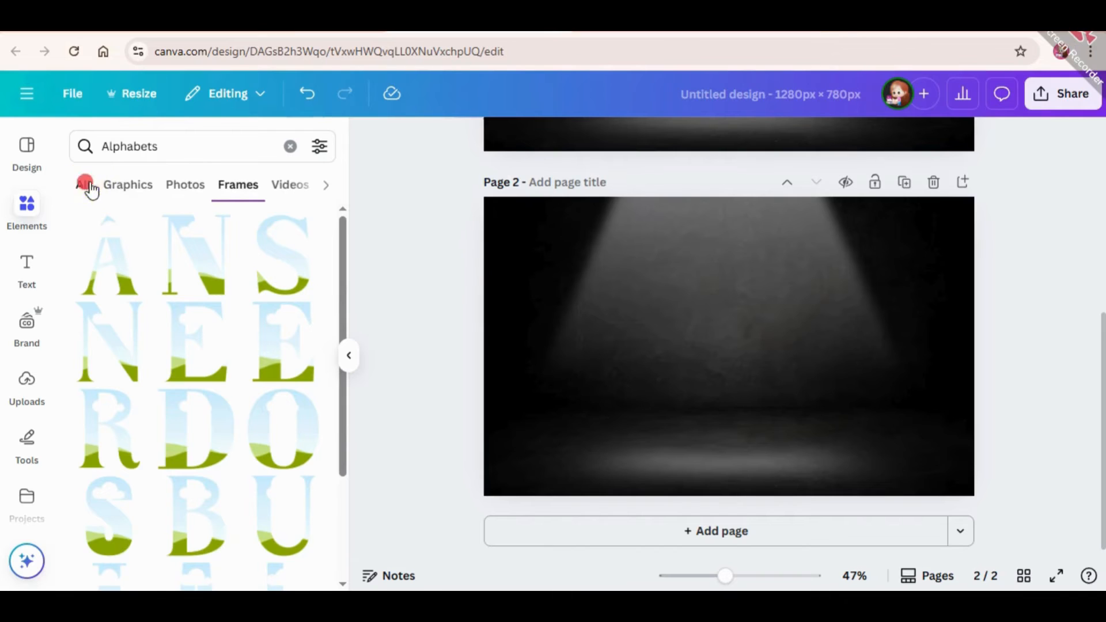
pyautogui.click(89, 189)
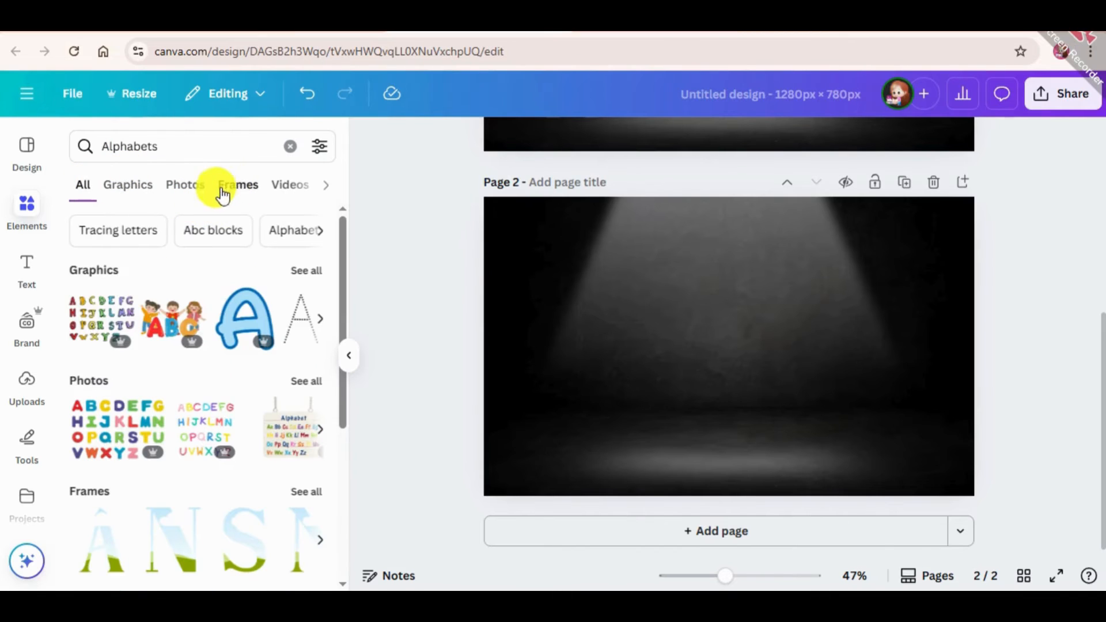
pyautogui.click(252, 183)
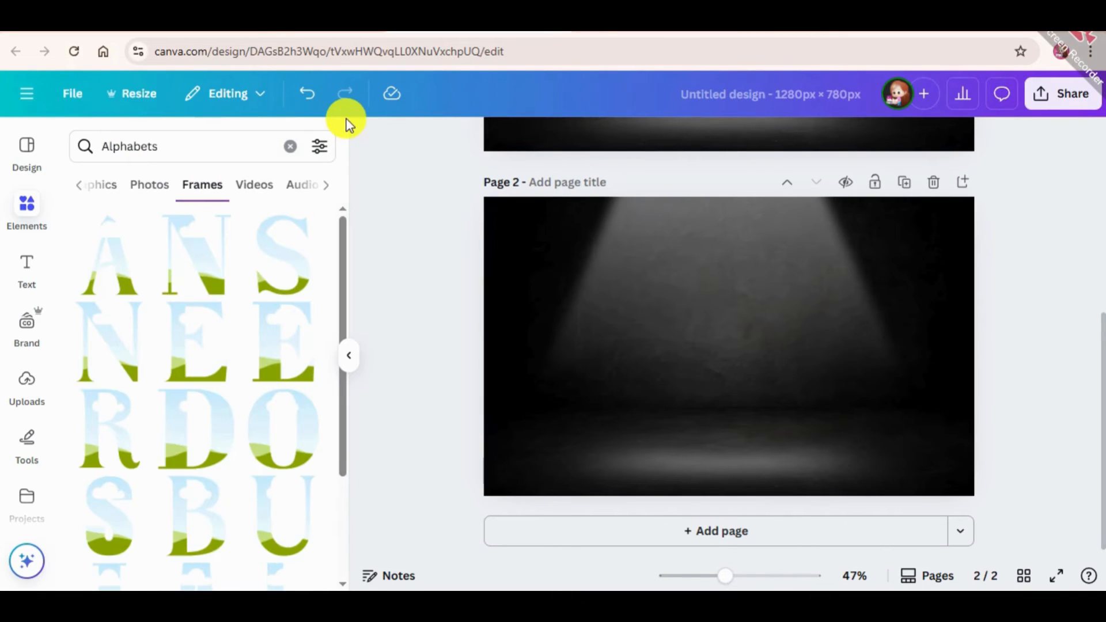
# Search the frames for "Alphabets G" and place the narrow bold G frame in the left part of page 2
pyautogui.click(190, 146)
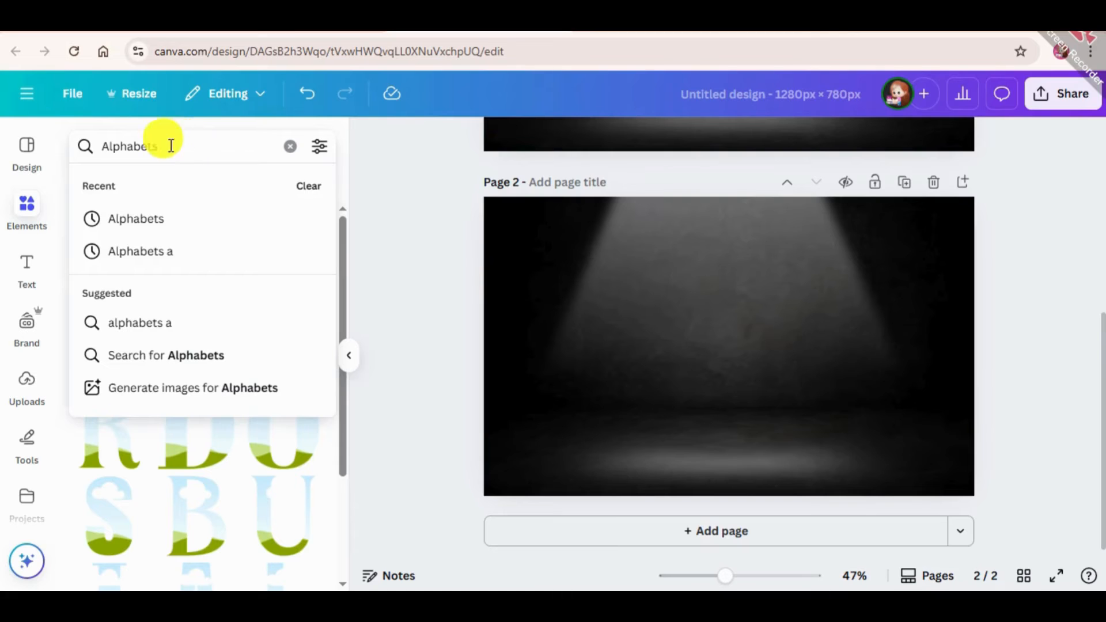
pyautogui.write('g')
pyautogui.press('BackSpace')
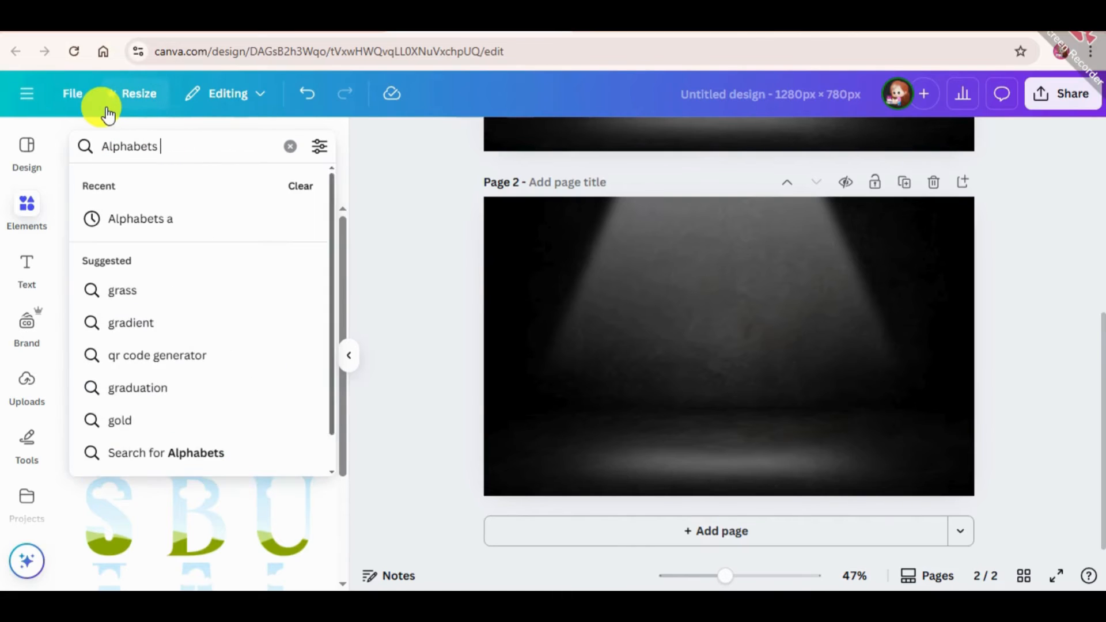
pyautogui.write('G')
pyautogui.press('Return')
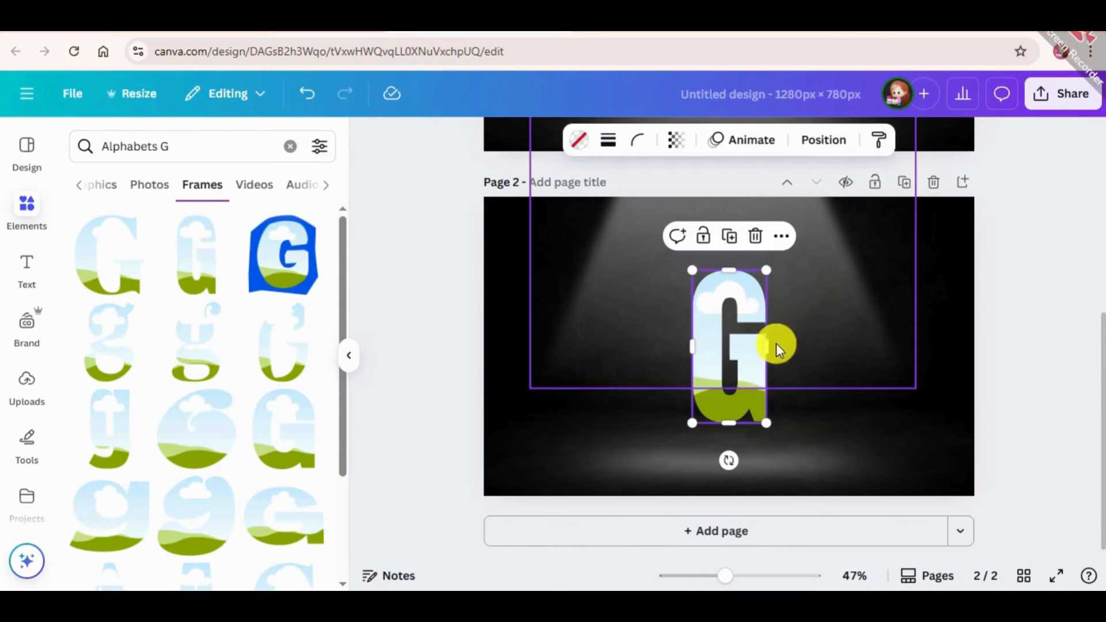
pyautogui.moveTo(753, 378); pyautogui.dragTo(613, 363)
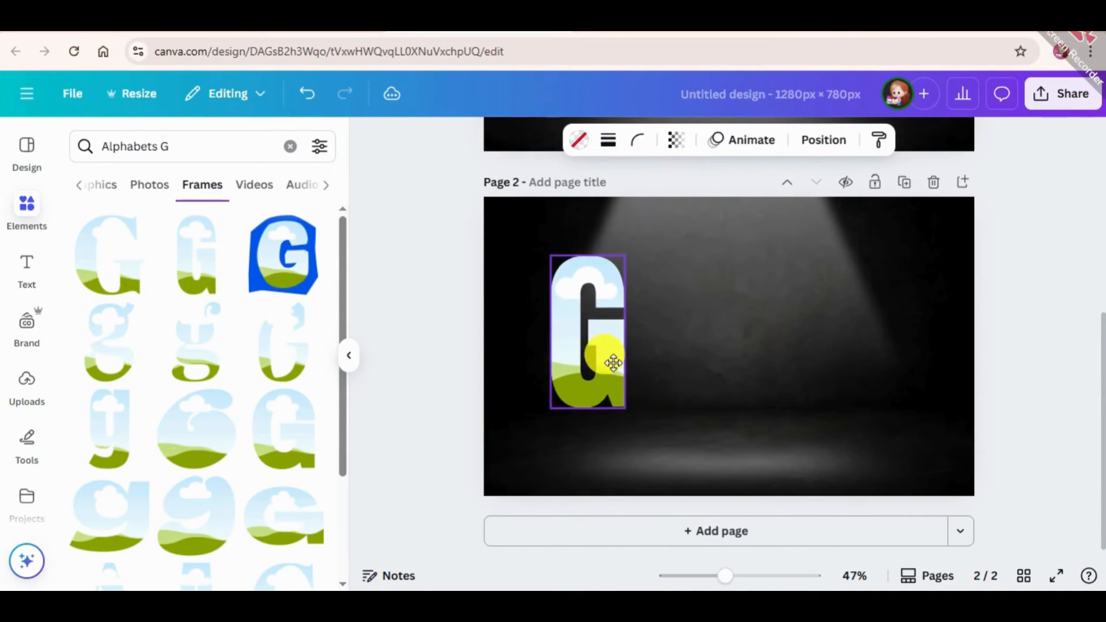
# Search the frames for "Alphabets O" and place the matching bold O frame beside the G, level with it
pyautogui.click(209, 144)
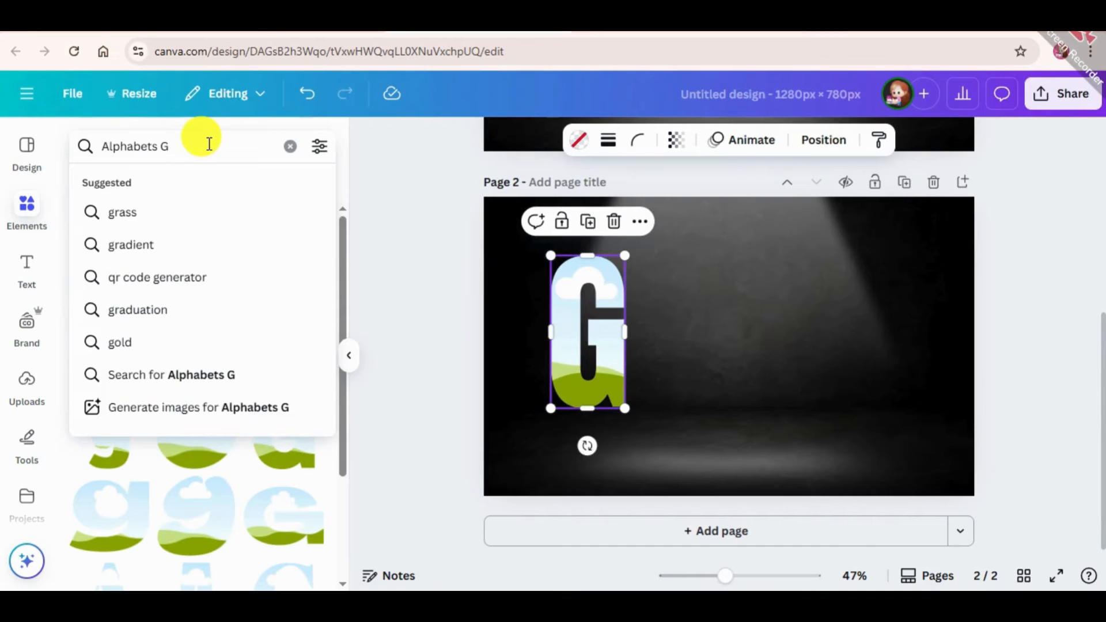
pyautogui.press('BackSpace')
pyautogui.write('O')
pyautogui.press('Return')
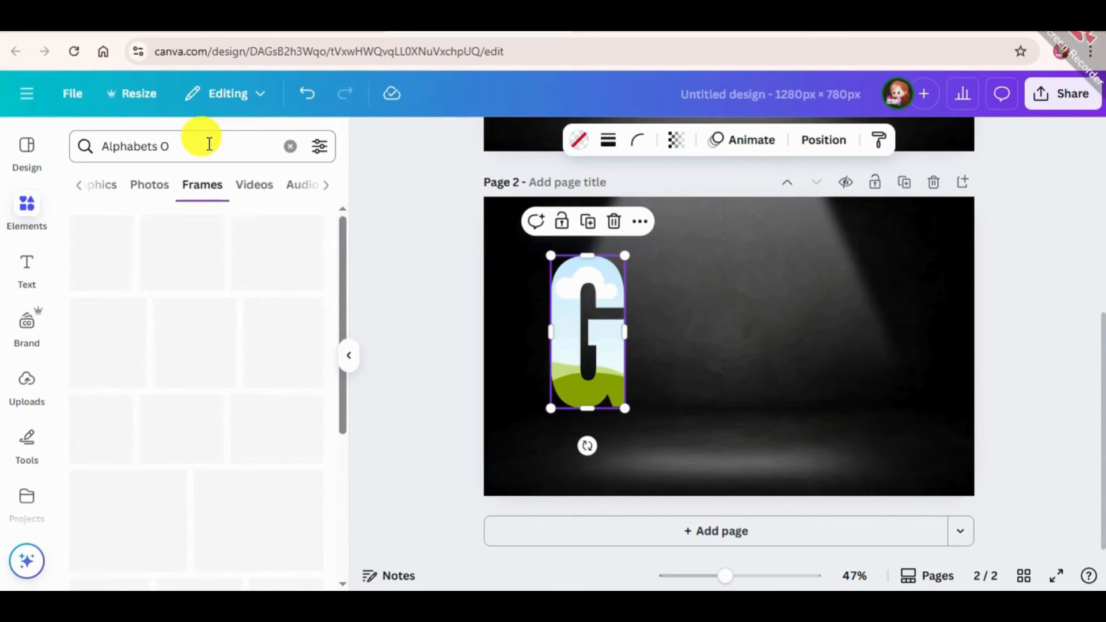
pyautogui.click(277, 255)
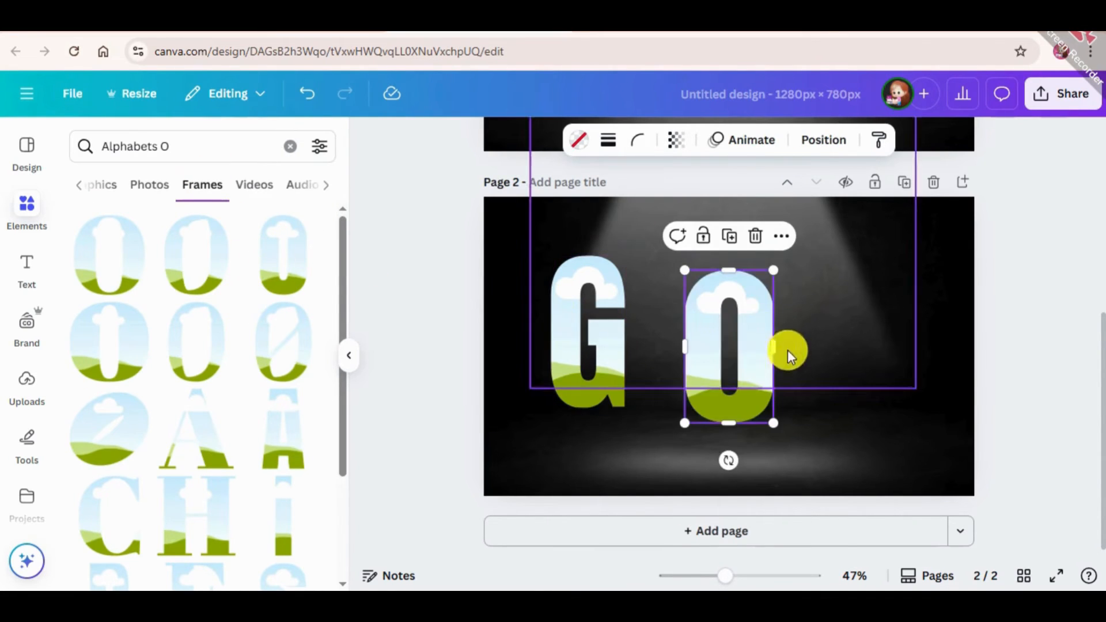
pyautogui.moveTo(756, 372); pyautogui.dragTo(720, 357)
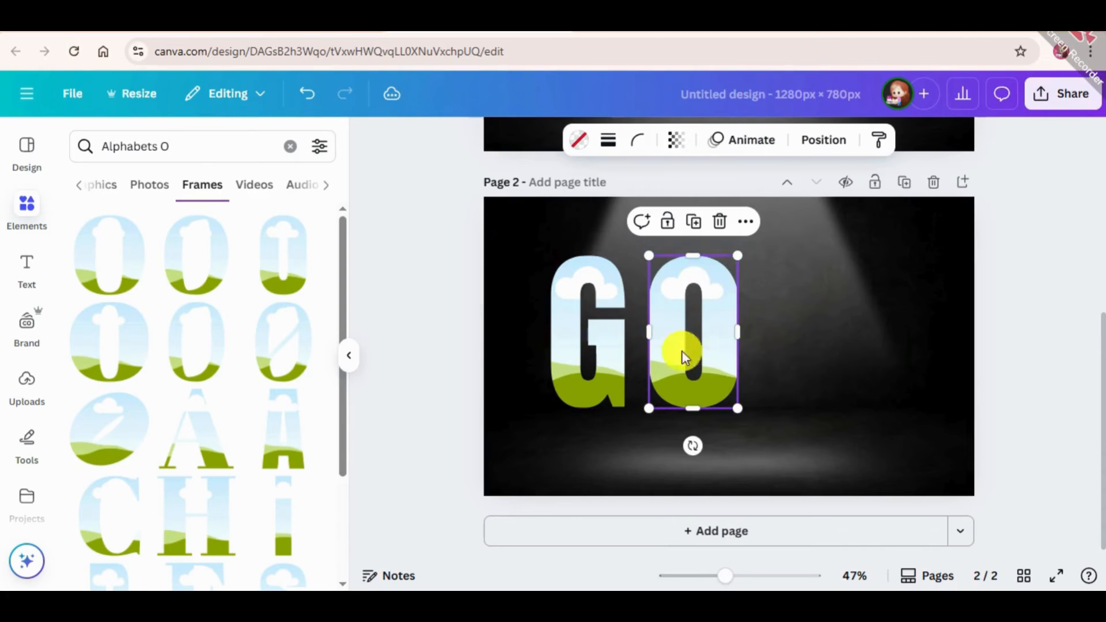
# Search the frames for "Alphabets L" and place the matching bold L frame beside the O, level with it
pyautogui.click(191, 154)
pyautogui.press('BackSpace')
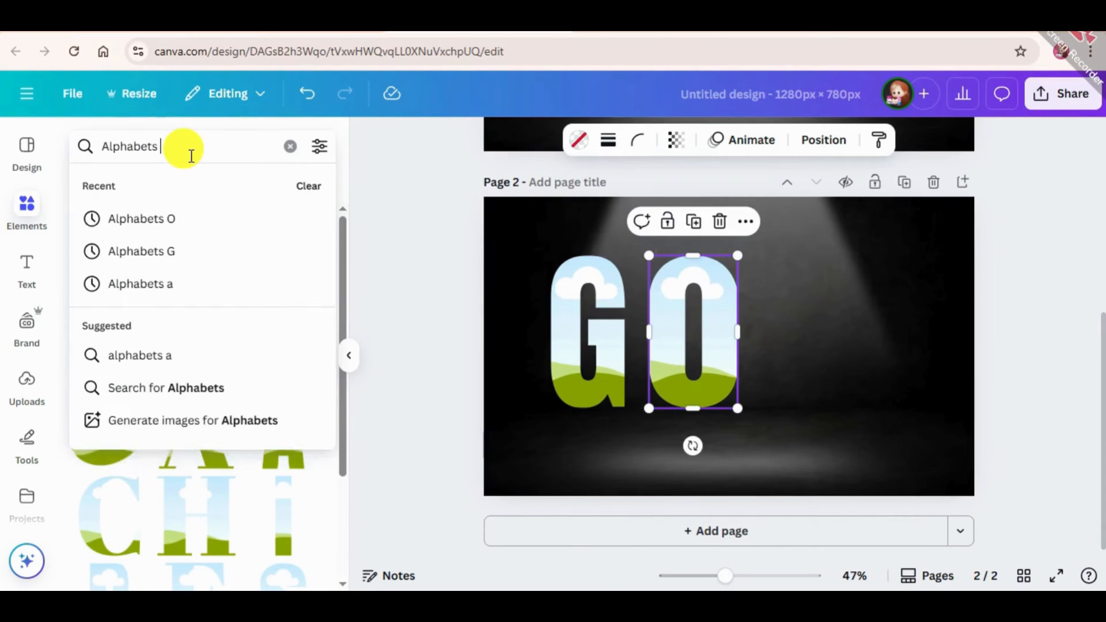
pyautogui.write('L')
pyautogui.press('Return')
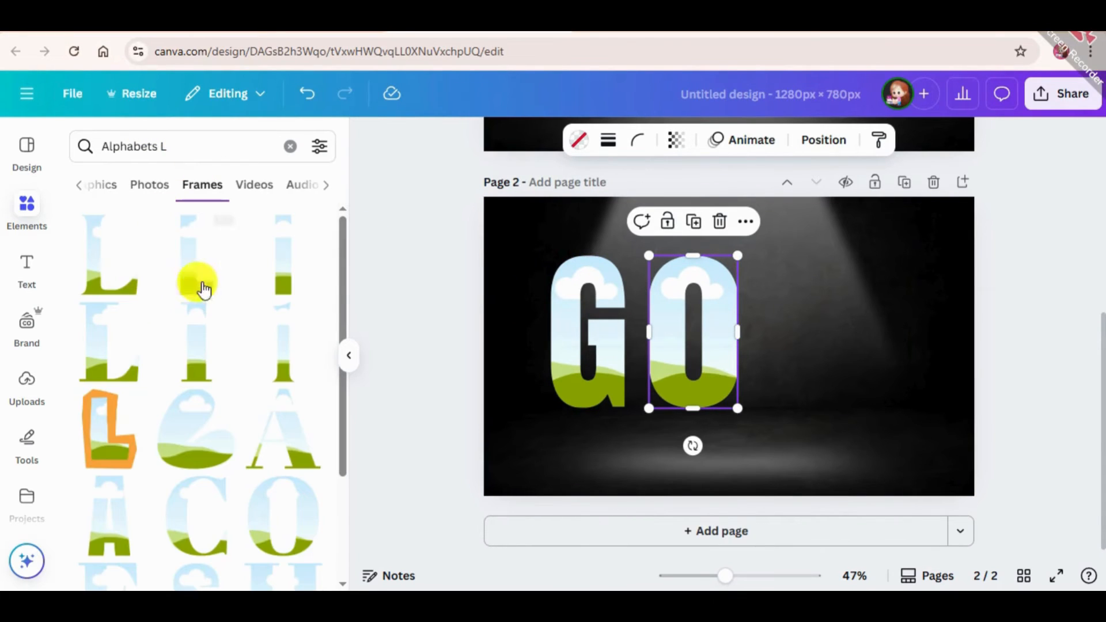
pyautogui.moveTo(441, 273); pyautogui.dragTo(796, 372)
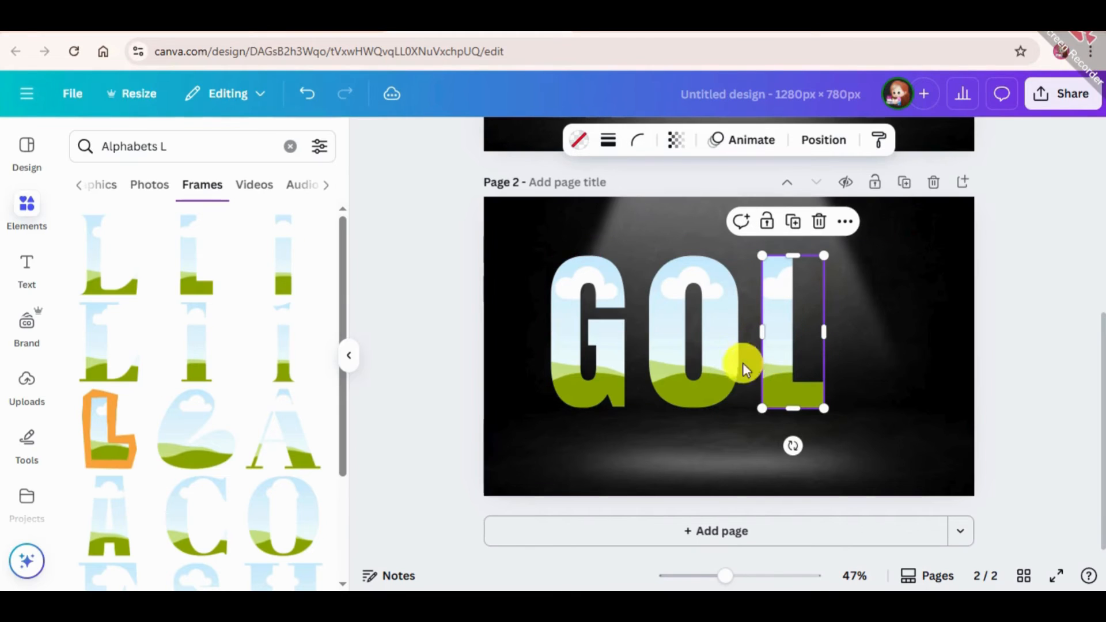
# Search the frames for "Alphabets D" and place the narrow bold D frame beside the L, aligned with the other letters
pyautogui.click(193, 151)
pyautogui.press('BackSpace')
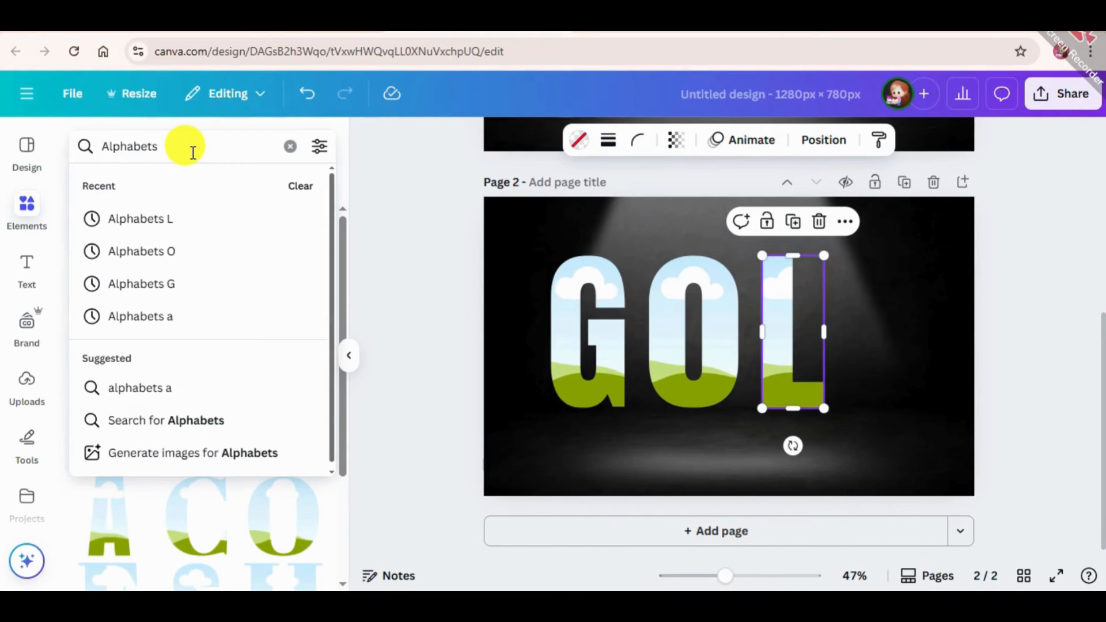
pyautogui.write('D')
pyautogui.press('Return')
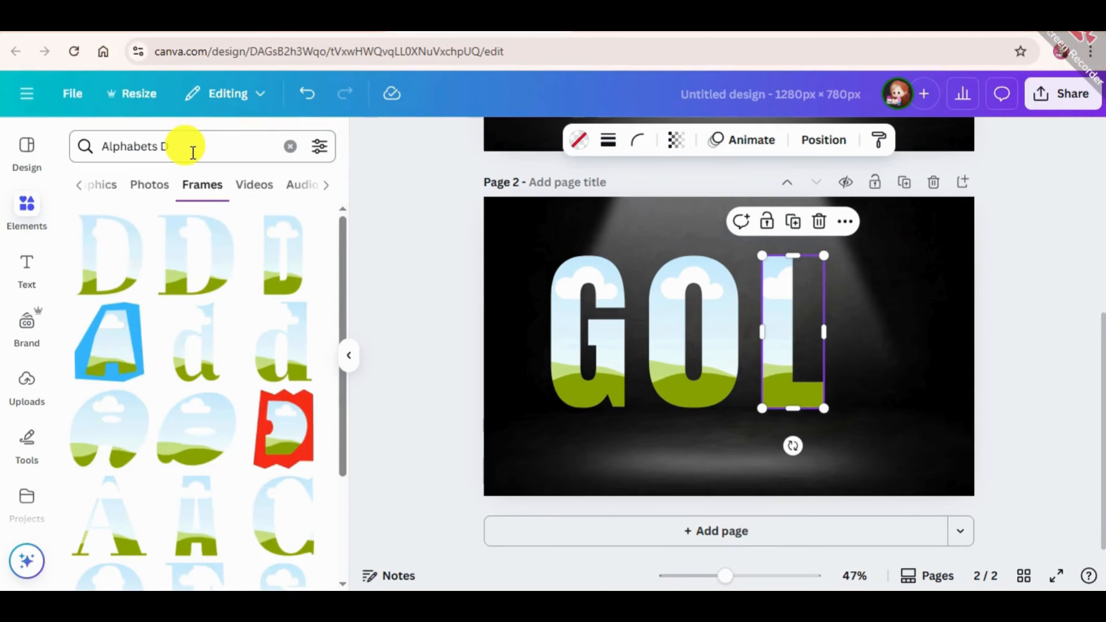
pyautogui.click(272, 267)
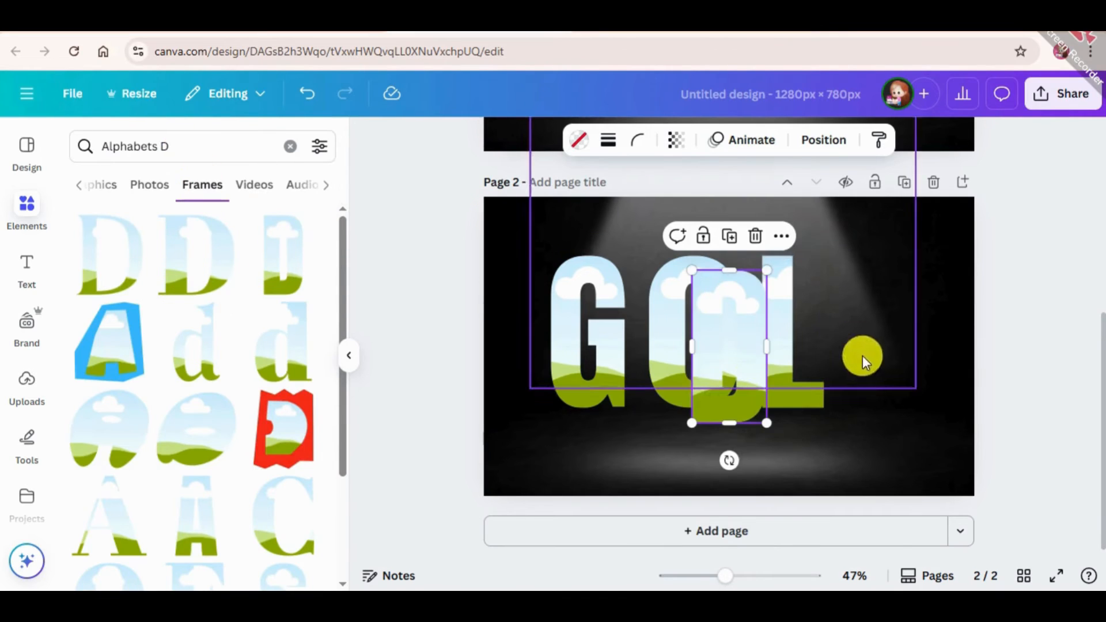
pyautogui.moveTo(734, 388); pyautogui.dragTo(897, 374)
pyautogui.click(1080, 339)
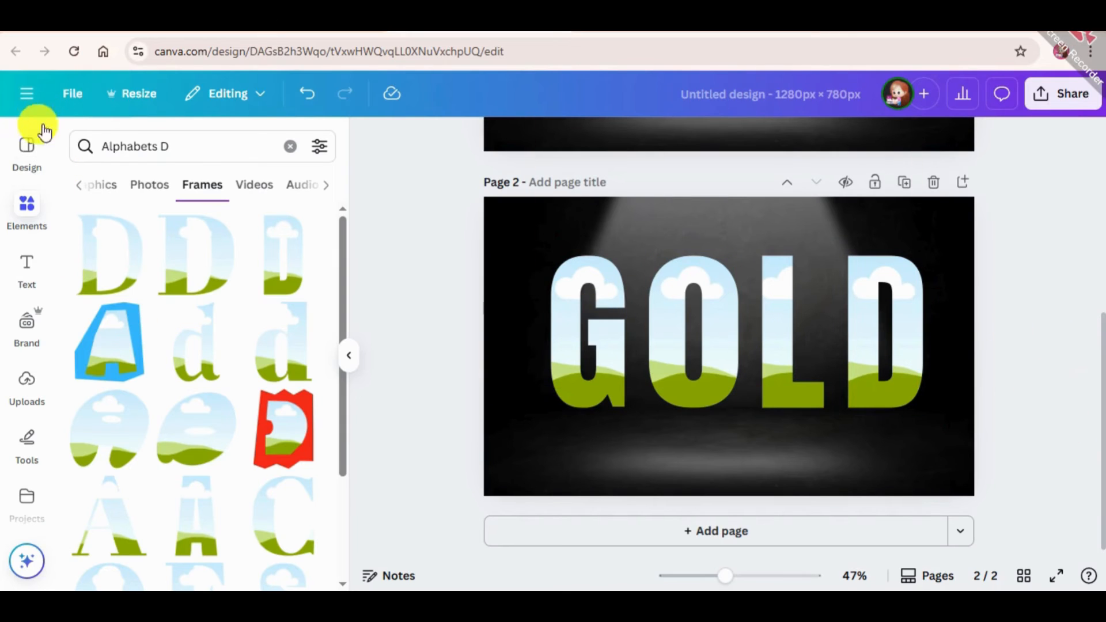
# Select all four letter frames on page 2 and move them together to the centre of the page
pyautogui.click(731, 216)
pyautogui.click(714, 453)
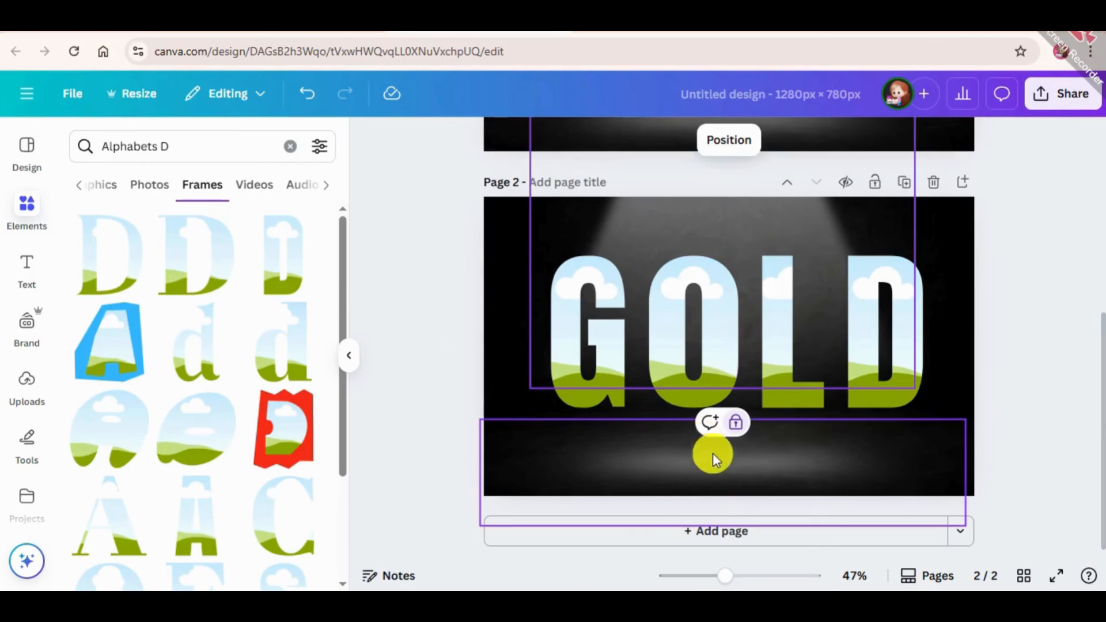
pyautogui.click(699, 392)
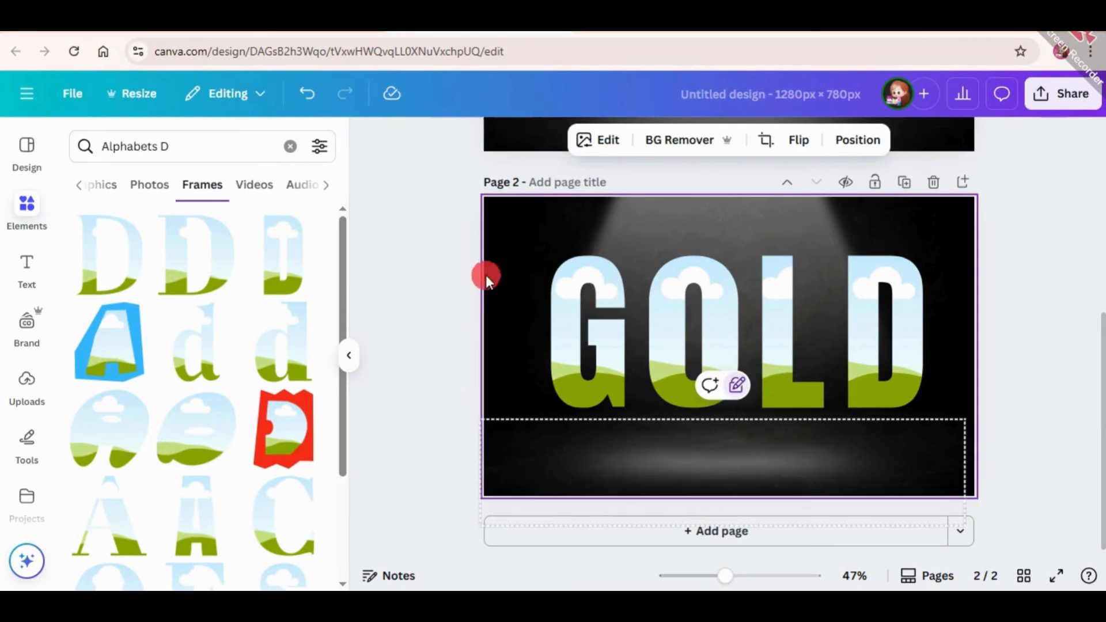
pyautogui.moveTo(438, 284); pyautogui.dragTo(943, 414)
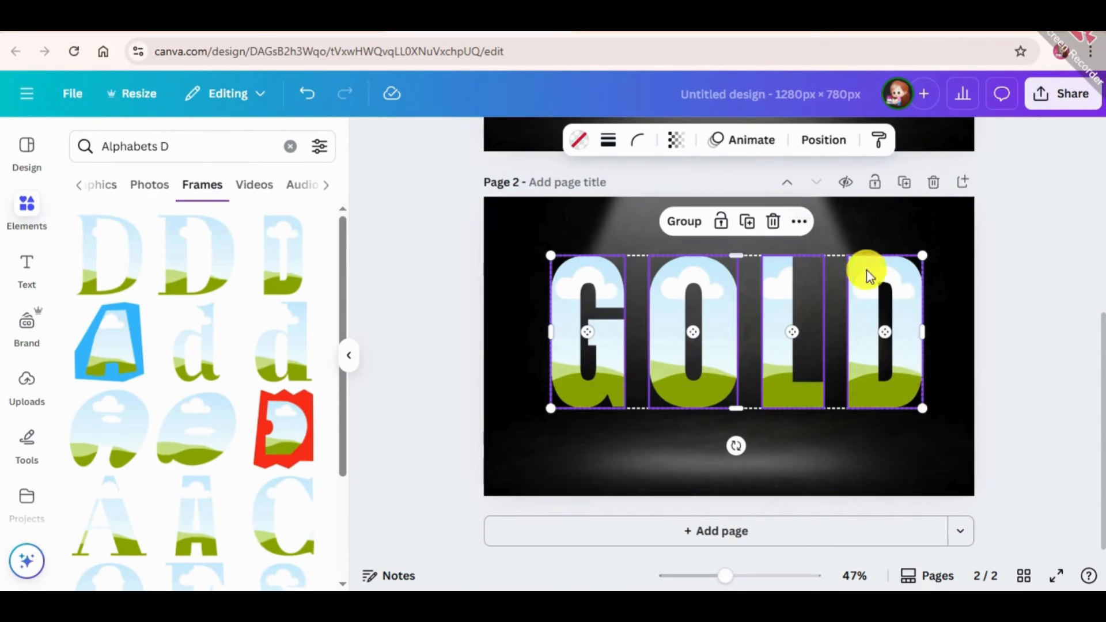
pyautogui.moveTo(899, 289); pyautogui.dragTo(886, 303)
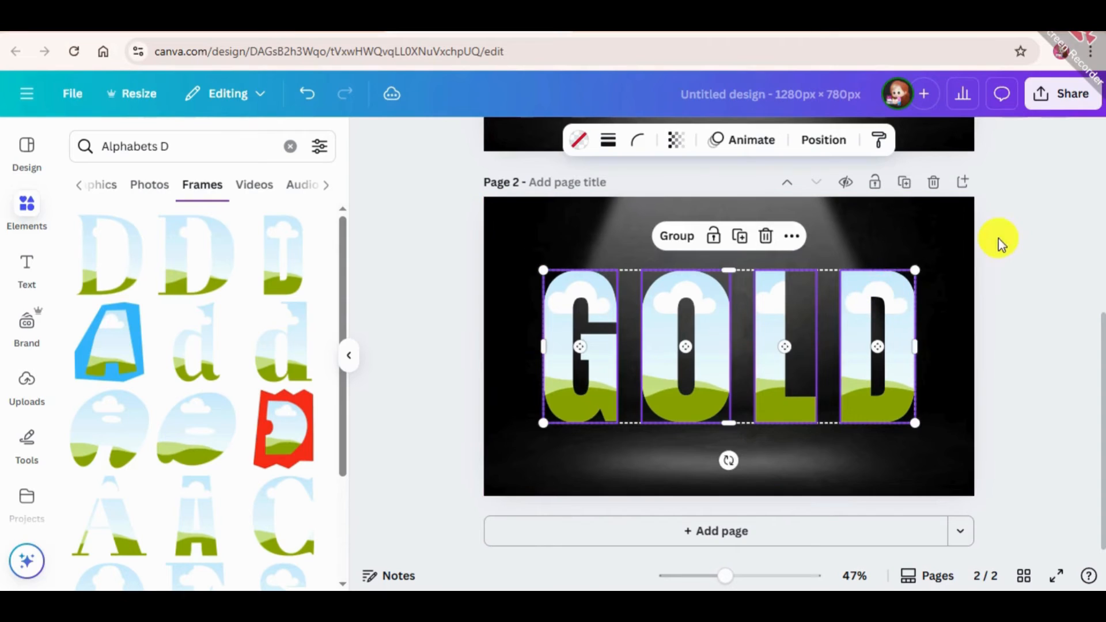
pyautogui.click(998, 240)
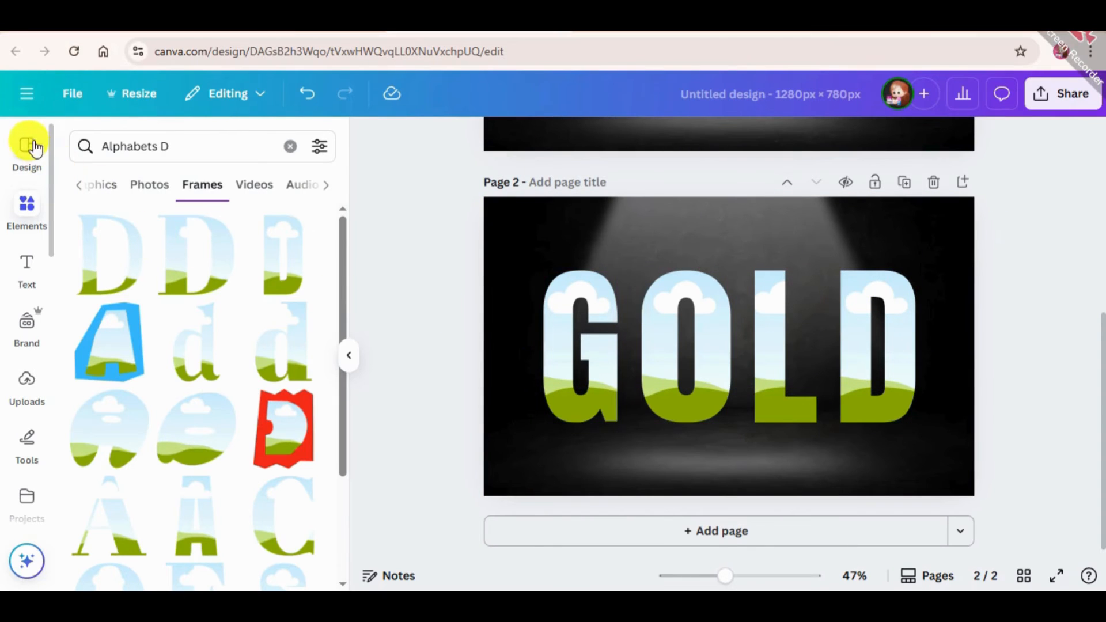
# Search the photos for "Gold", look through the results and refine the search to "Gold gradient"
pyautogui.click(230, 157)
pyautogui.press('BackSpace')
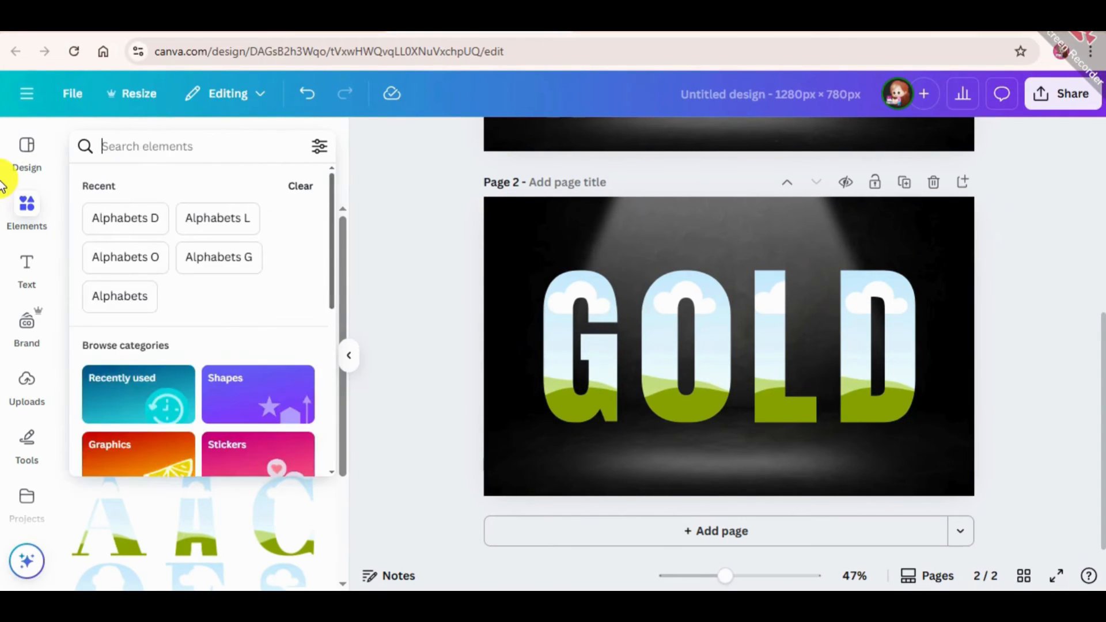
pyautogui.write('Gold')
pyautogui.press('Return')
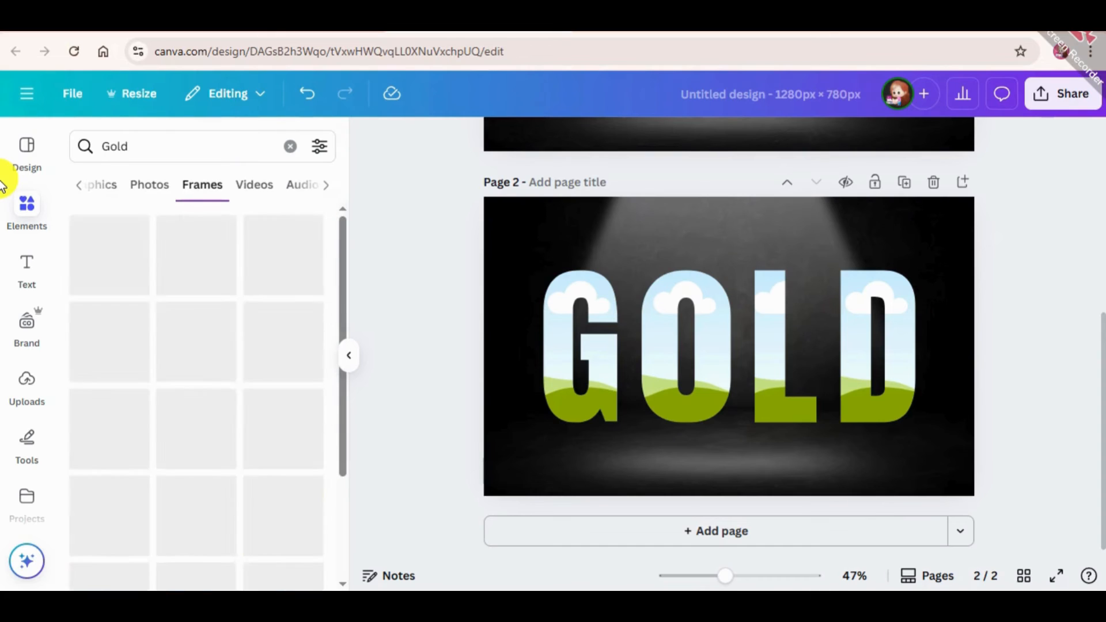
pyautogui.click(164, 184)
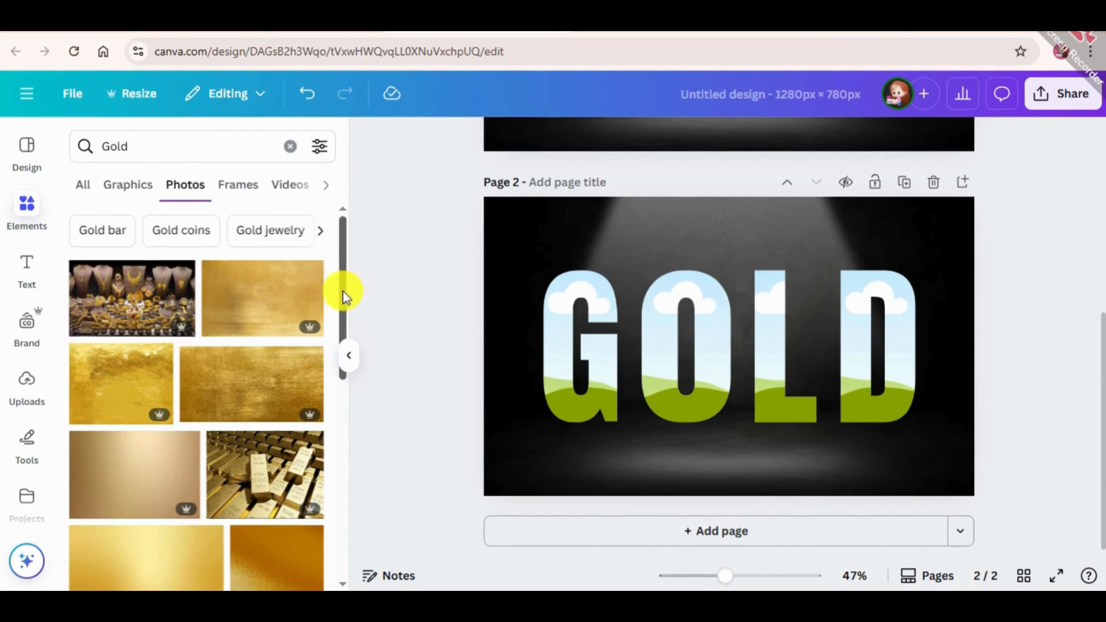
pyautogui.moveTo(343, 291); pyautogui.dragTo(385, 500)
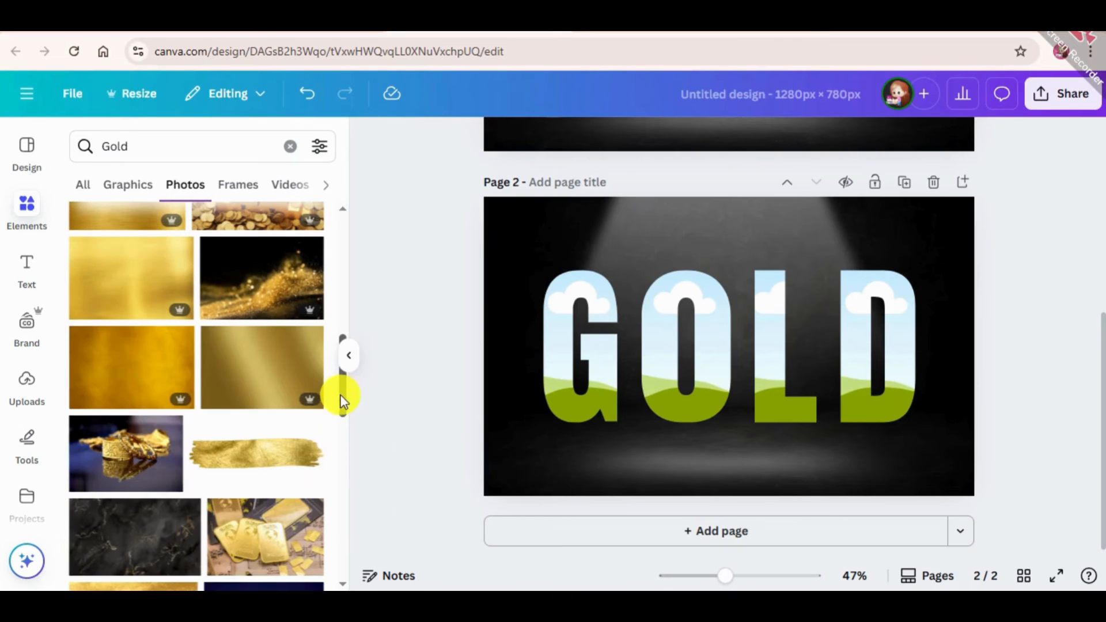
pyautogui.moveTo(344, 398); pyautogui.dragTo(340, 488)
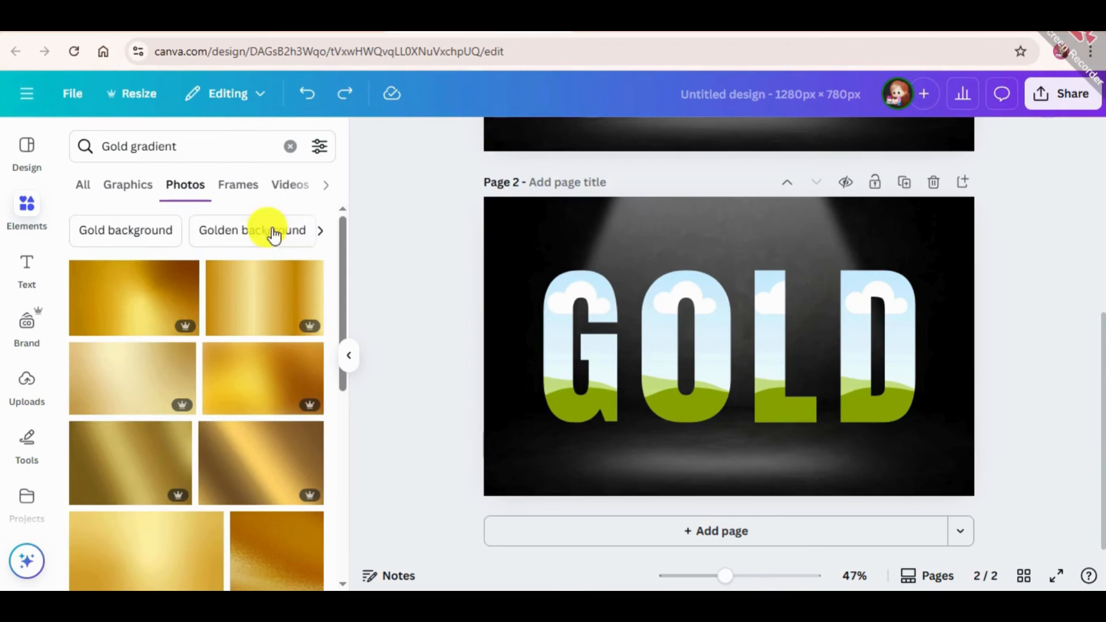
pyautogui.moveTo(195, 144); pyautogui.dragTo(81, 144)
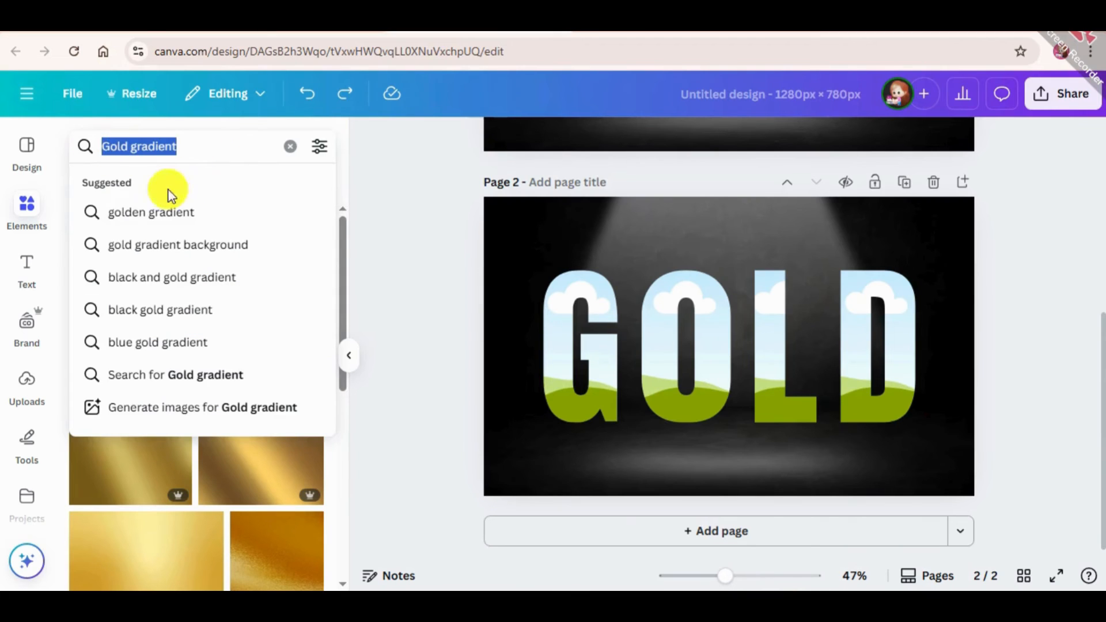
pyautogui.click(348, 121)
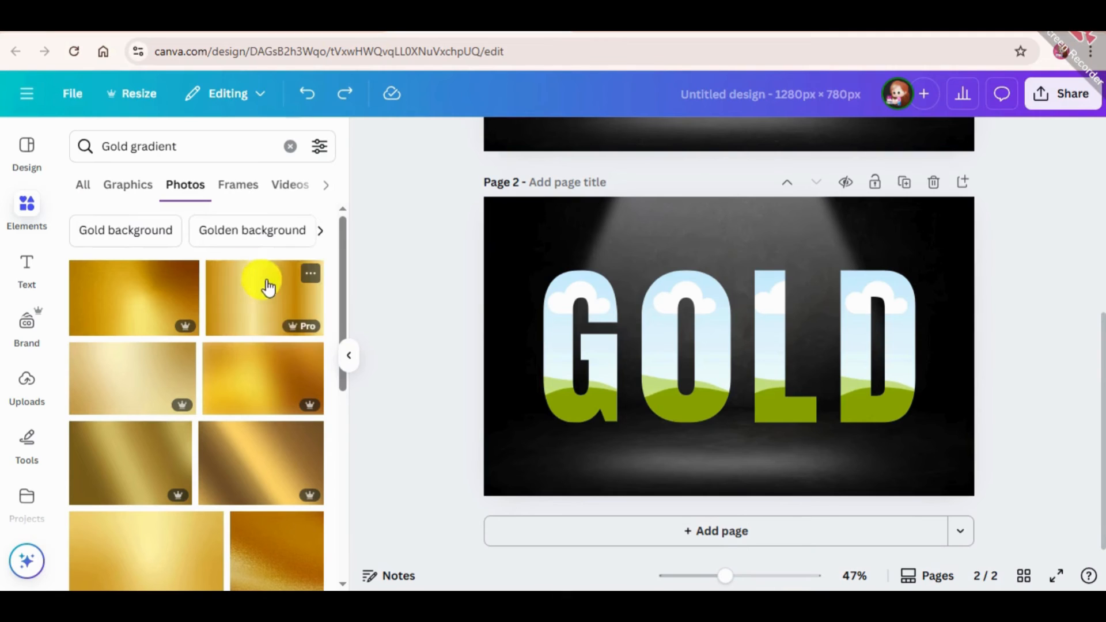
# Add the gold gradient photo with vertical bands to page 2 and rotate it by 90 degrees so the bands run horizontally
pyautogui.click(236, 285)
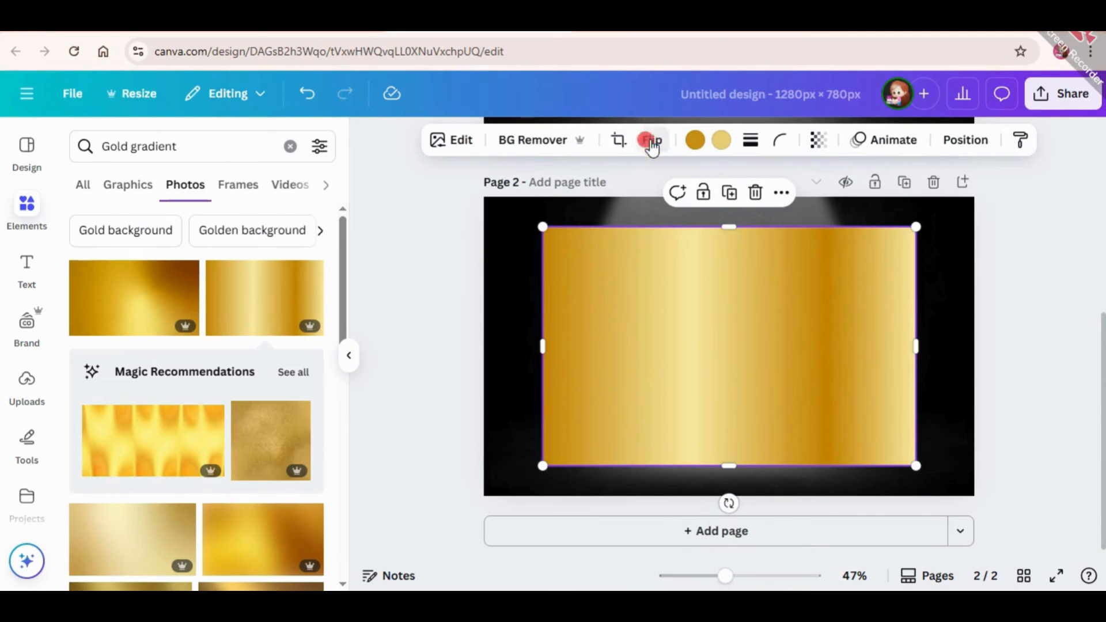
pyautogui.click(652, 144)
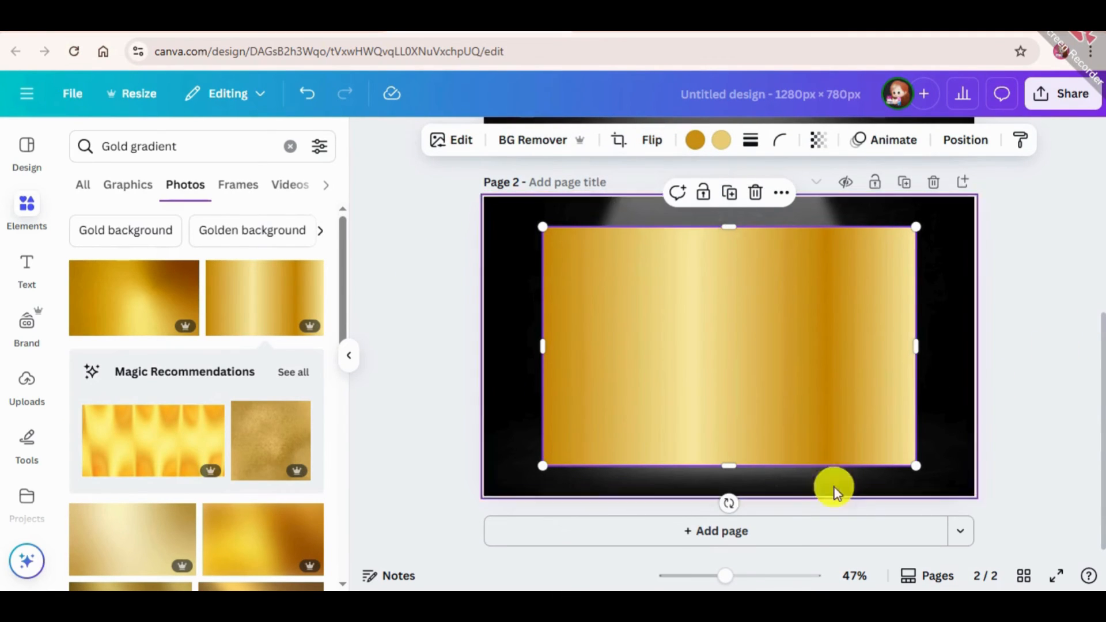
pyautogui.moveTo(721, 496); pyautogui.dragTo(588, 341)
# Try filling the G frame with the rotated gold gradient, inspect its crop and undo the fill
pyautogui.moveTo(703, 366); pyautogui.dragTo(610, 396)
pyautogui.doubleClick(601, 387)
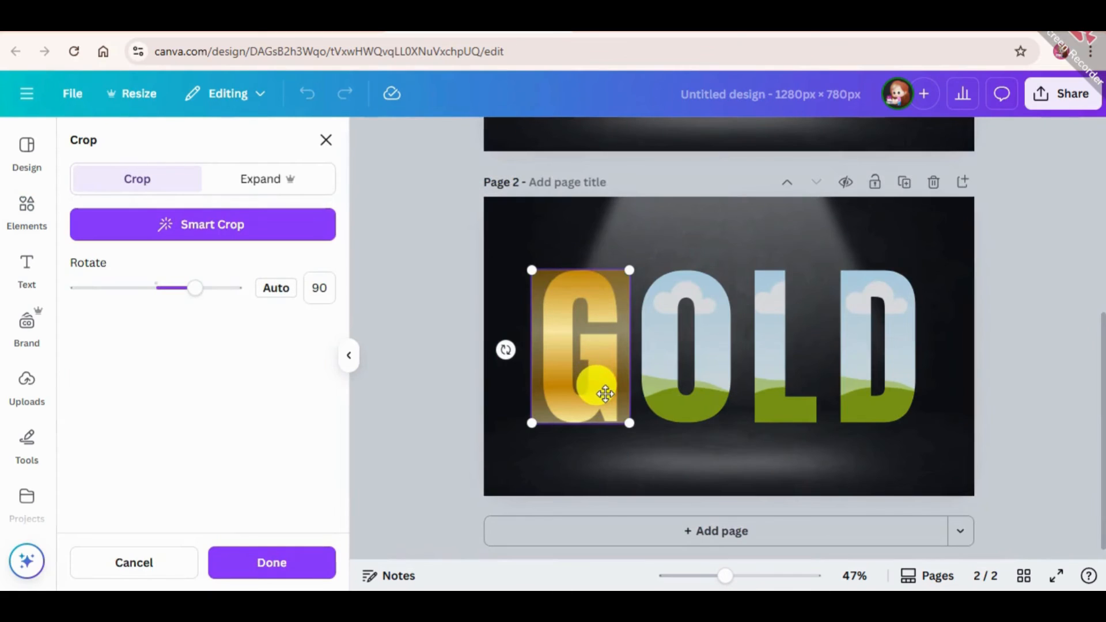
pyautogui.click(400, 438)
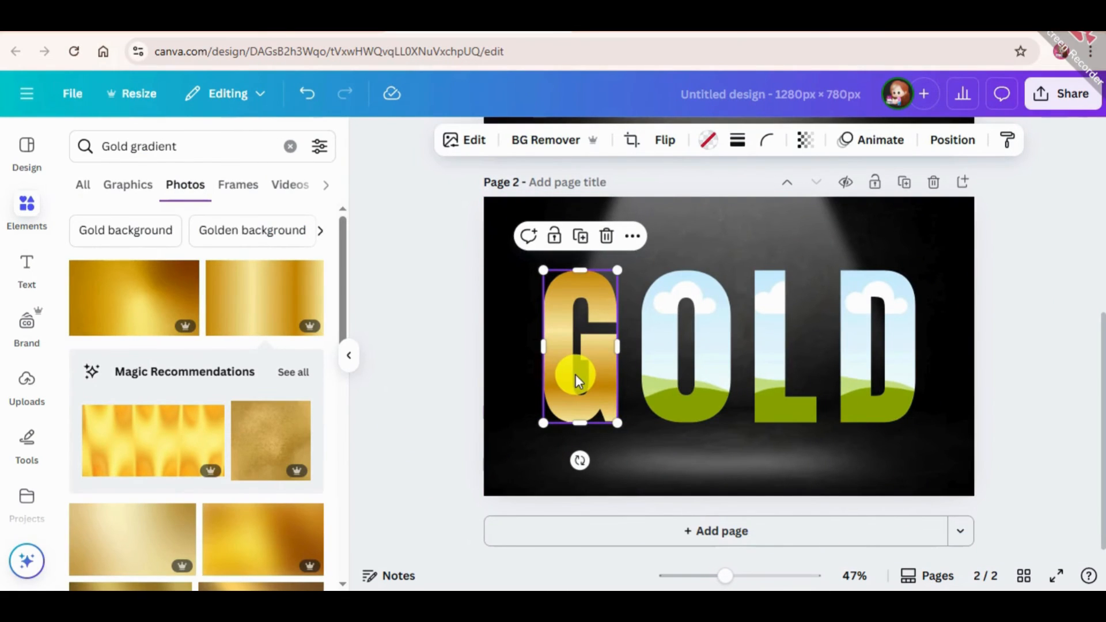
pyautogui.hotkey('ctrl', 'z')
pyautogui.hotkey('ctrl', 'z')
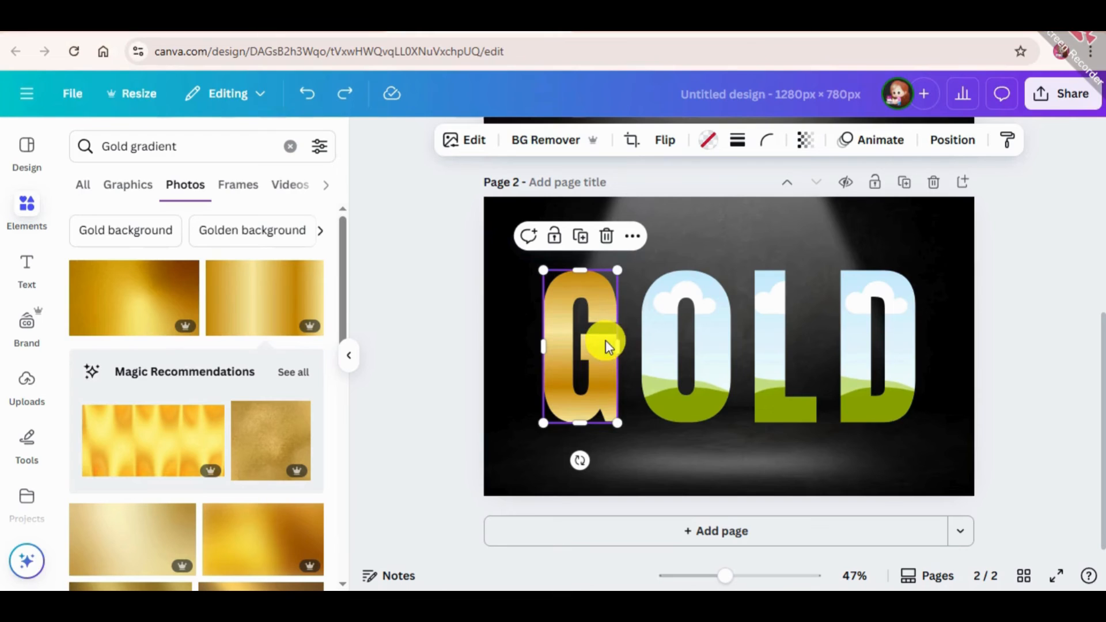
# Duplicate the rotated gold gradient and fill the G, O, L and D frames with it
pyautogui.click(713, 384)
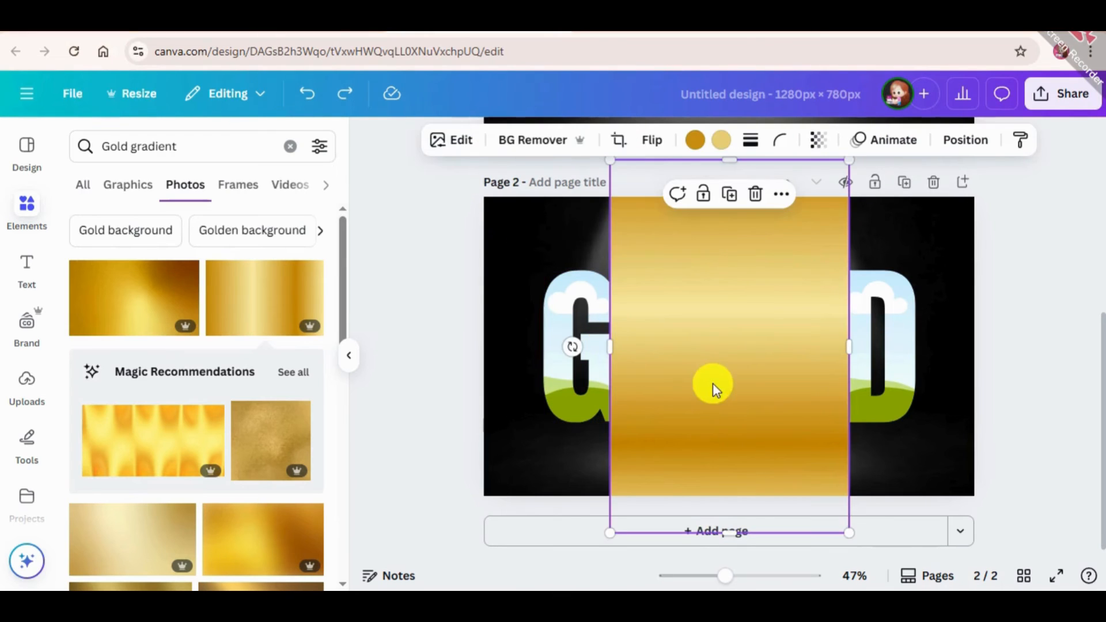
pyautogui.click(735, 194)
pyautogui.moveTo(682, 390); pyautogui.dragTo(568, 370)
pyautogui.moveTo(736, 353); pyautogui.dragTo(776, 350)
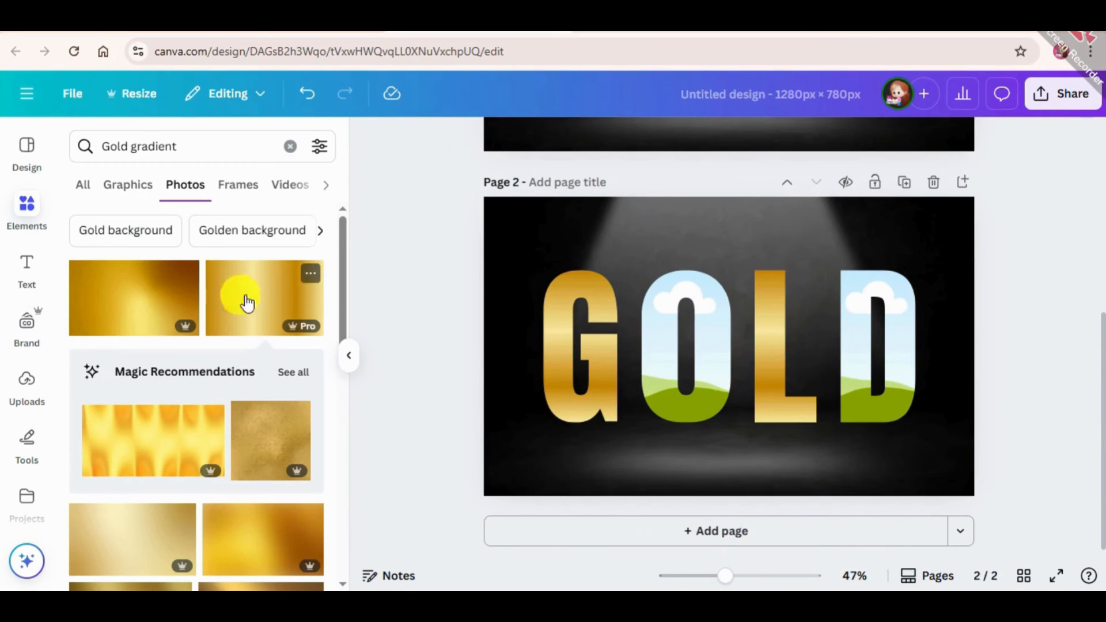
pyautogui.moveTo(242, 299); pyautogui.dragTo(788, 412)
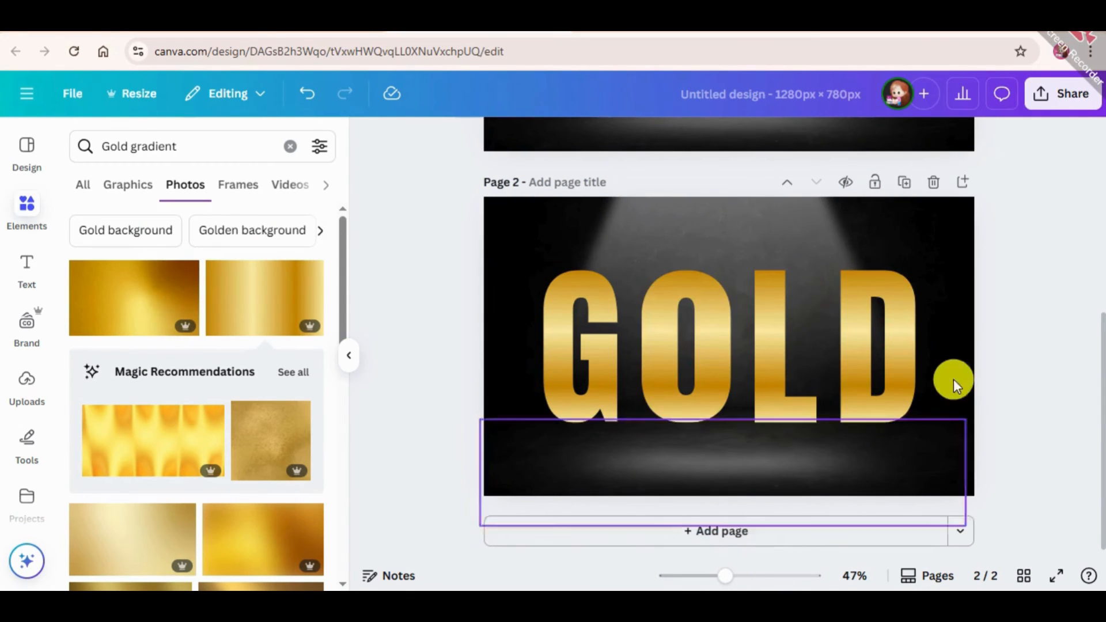
# Give the gold G a solid stroke with a weight of 6
pyautogui.click(591, 337)
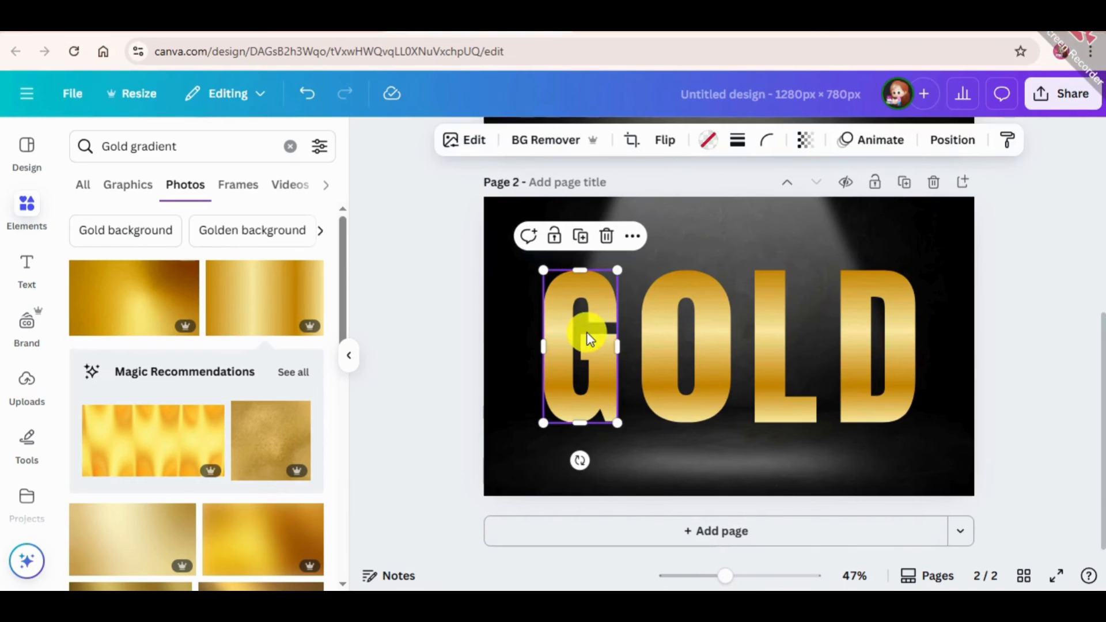
pyautogui.click(731, 155)
pyautogui.moveTo(659, 254); pyautogui.dragTo(645, 262)
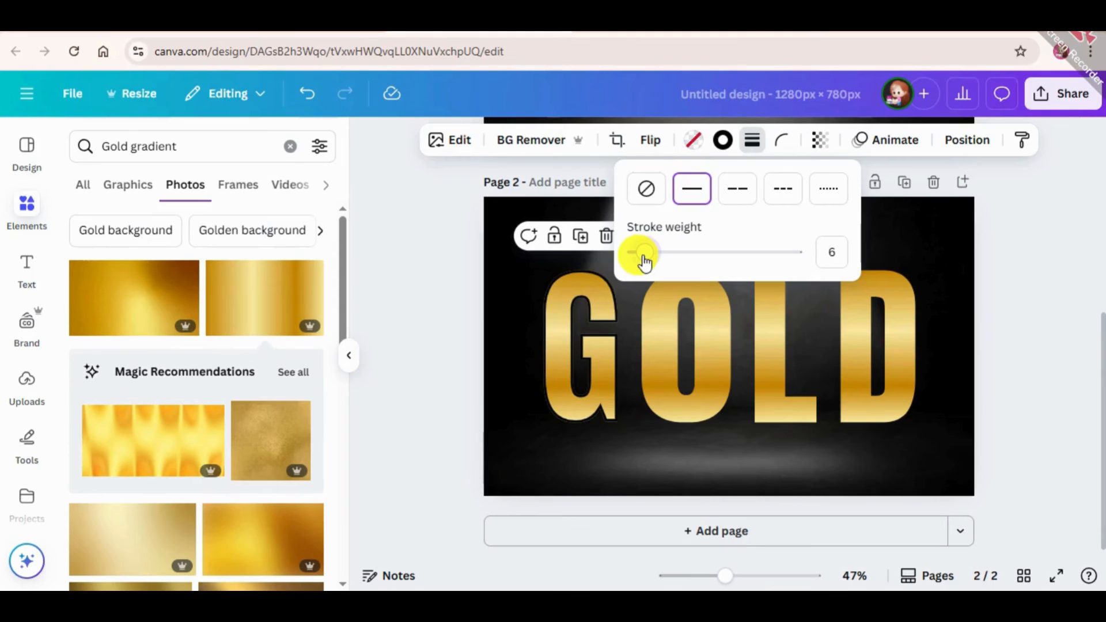
# Try the dark gold #C88D0F as the G's stroke color, and replace it with a light gold sampled from the letter's gradient
pyautogui.click(723, 140)
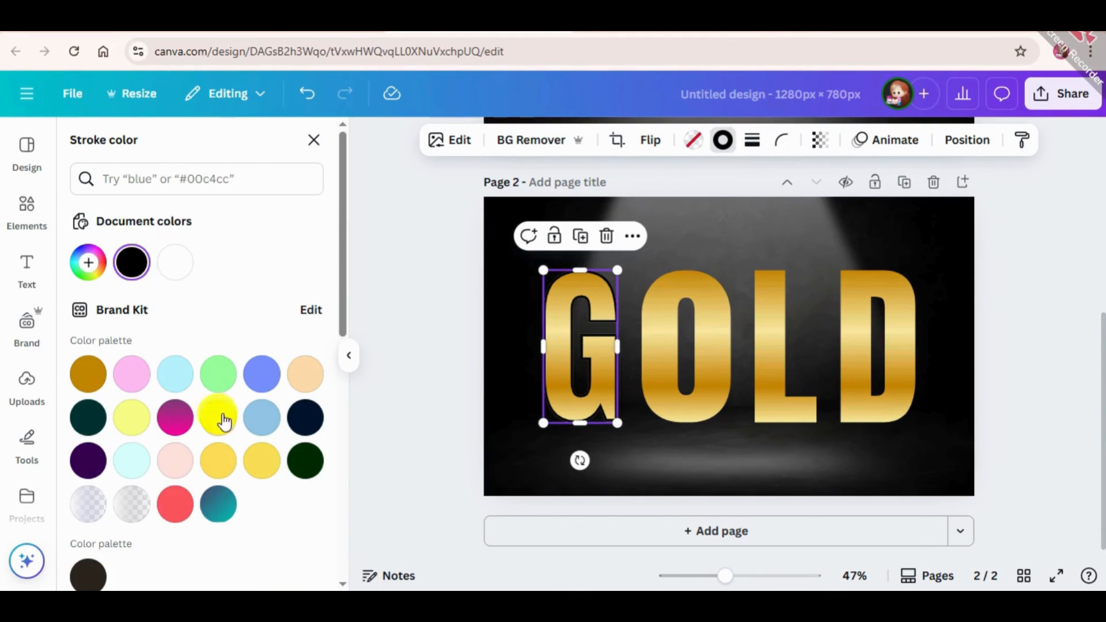
pyautogui.click(89, 263)
pyautogui.click(304, 479)
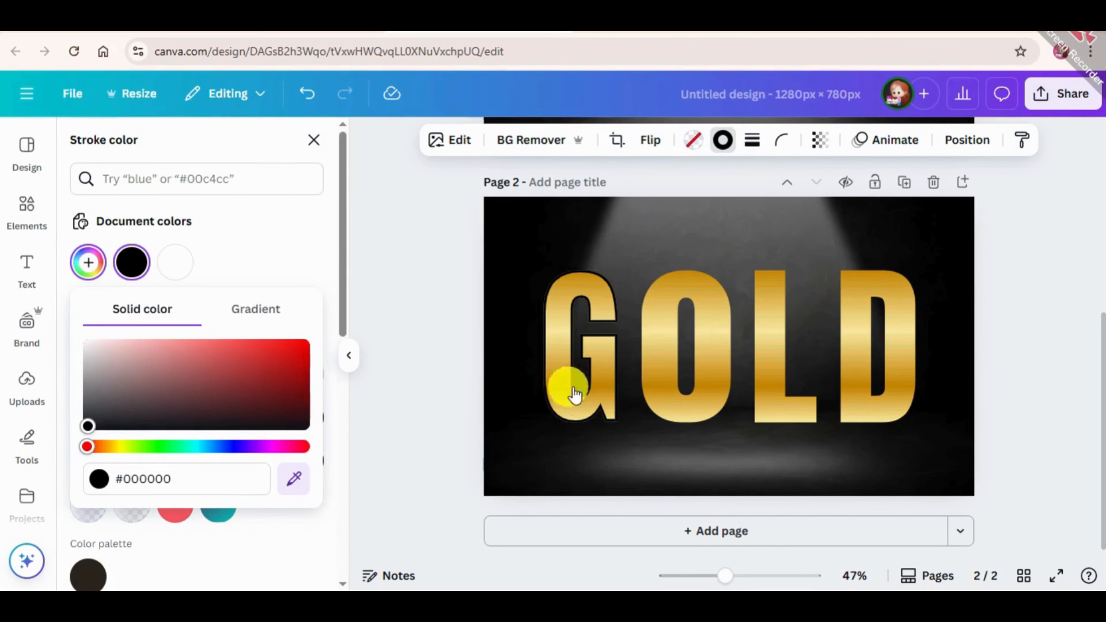
pyautogui.click(592, 387)
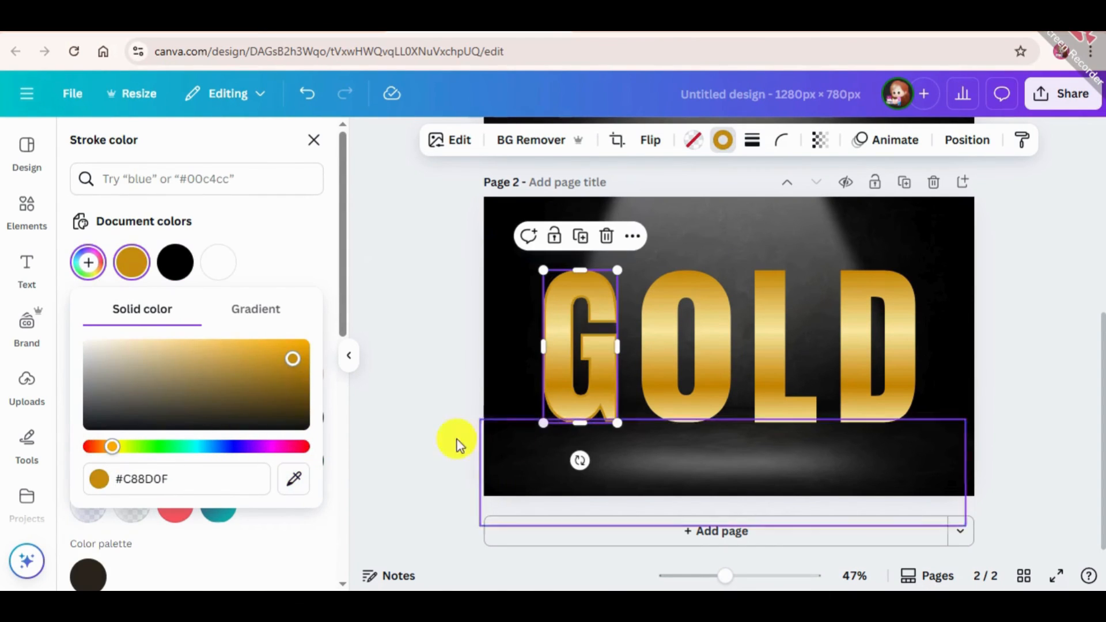
pyautogui.click(294, 479)
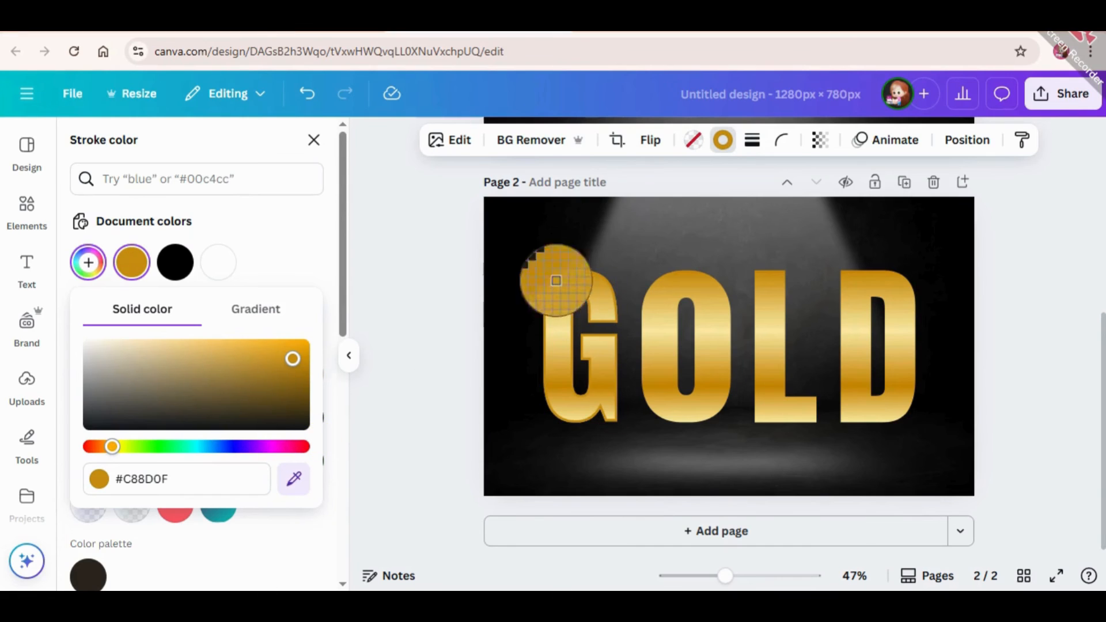
pyautogui.click(561, 345)
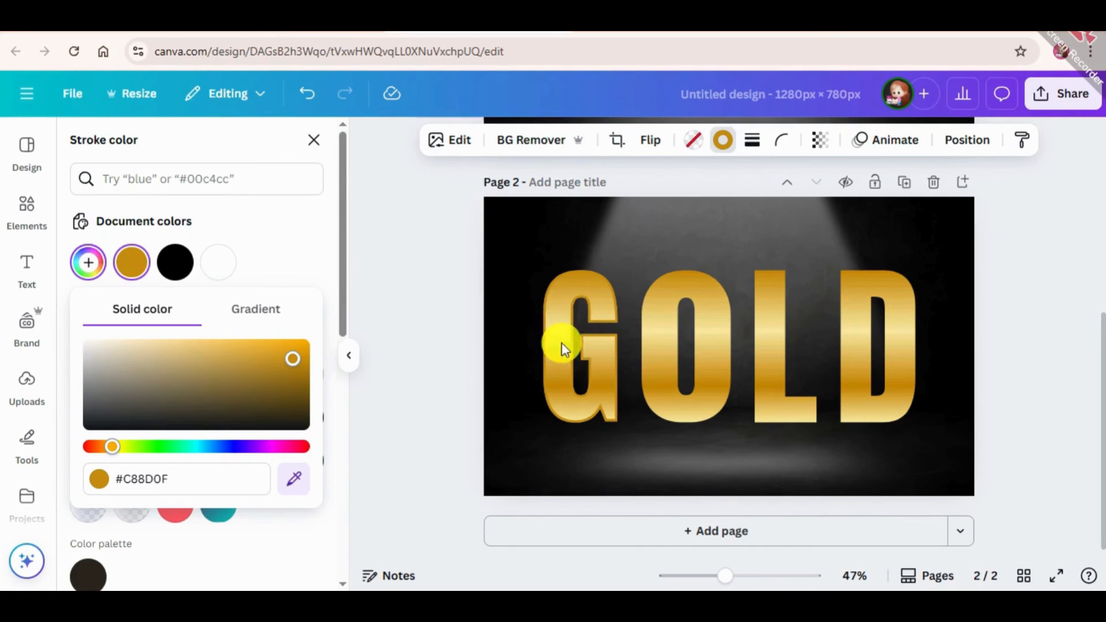
pyautogui.click(350, 410)
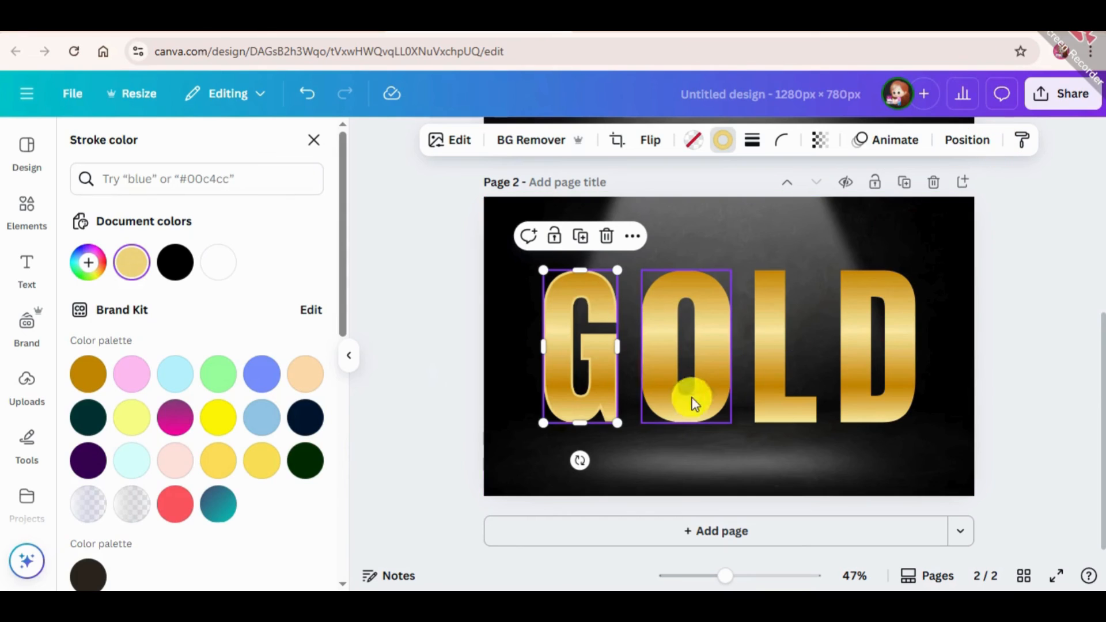
# Try copying the unstroked O's style onto the G, and undo that style change
pyautogui.click(644, 365)
pyautogui.click(1015, 123)
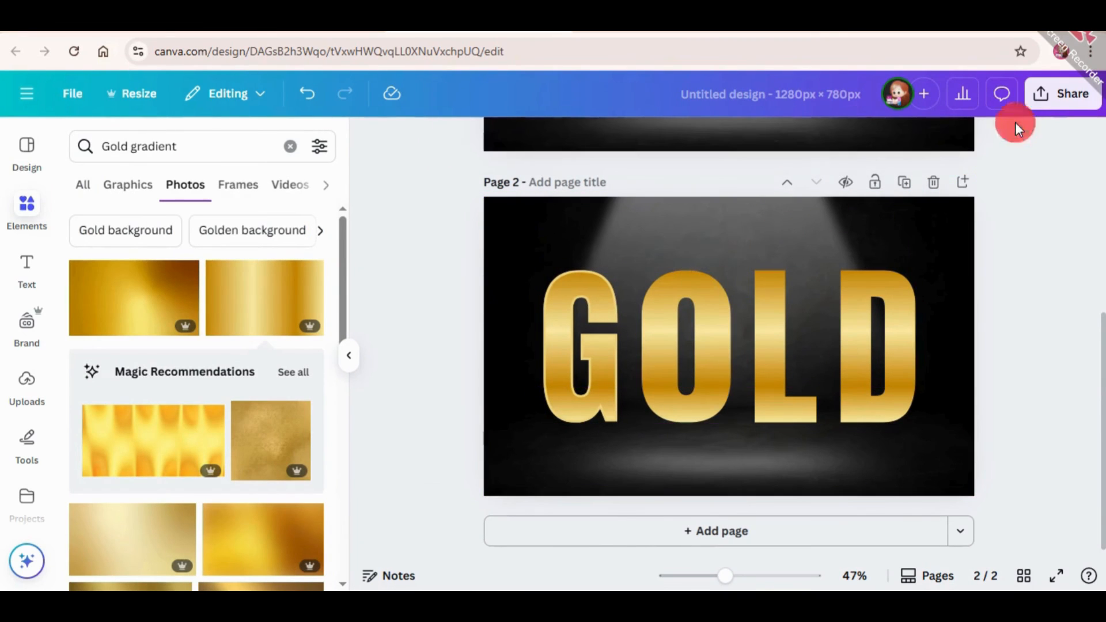
pyautogui.click(724, 340)
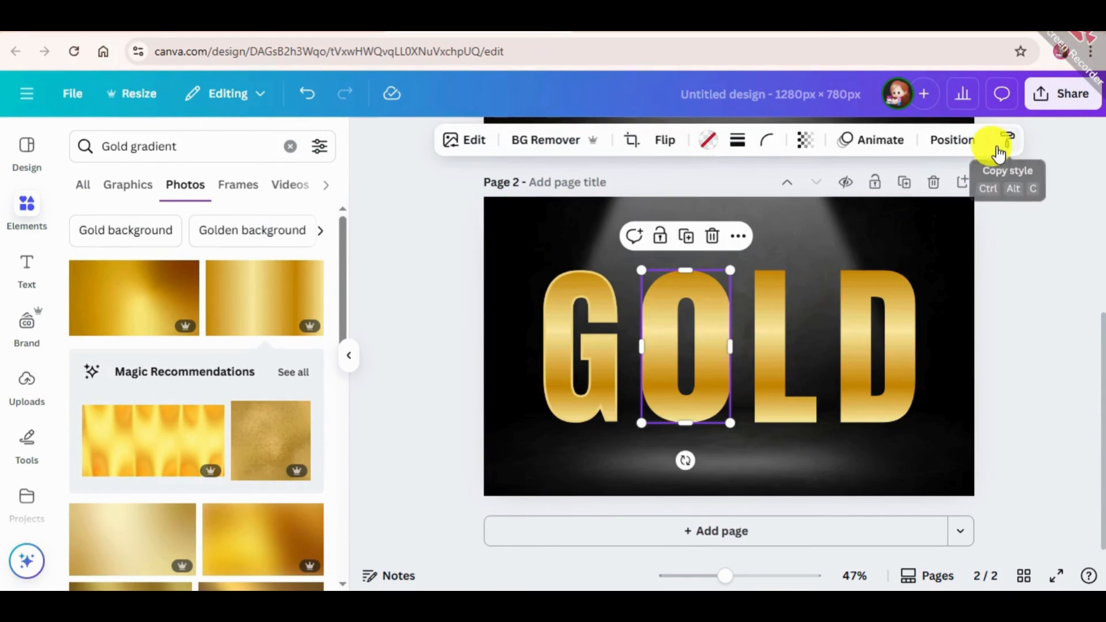
pyautogui.click(1002, 147)
pyautogui.click(585, 281)
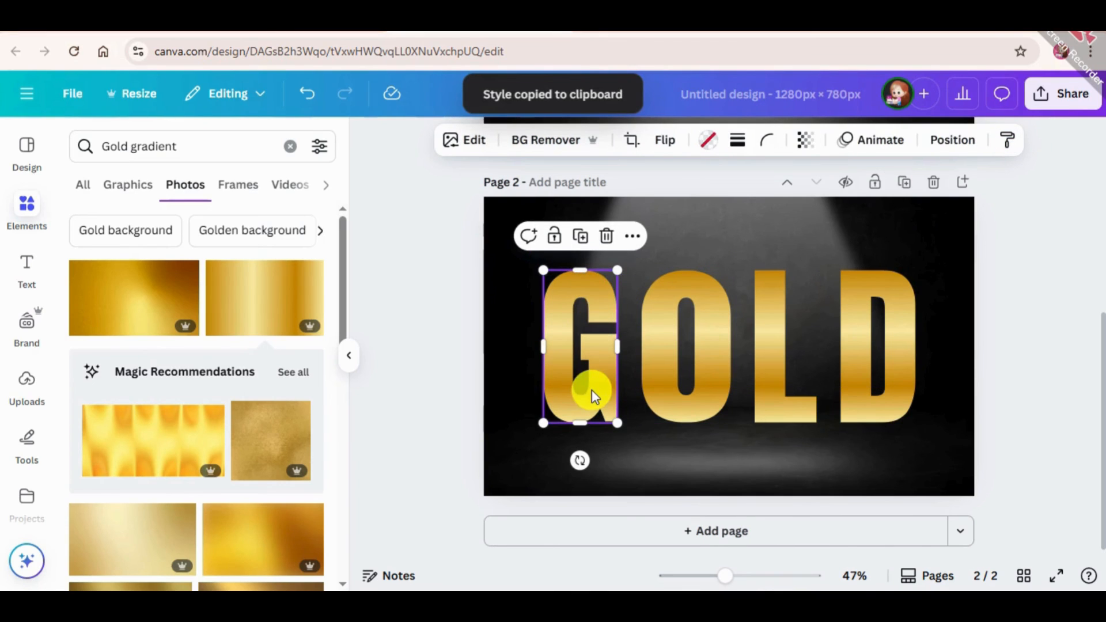
pyautogui.hotkey('ctrl', 'z')
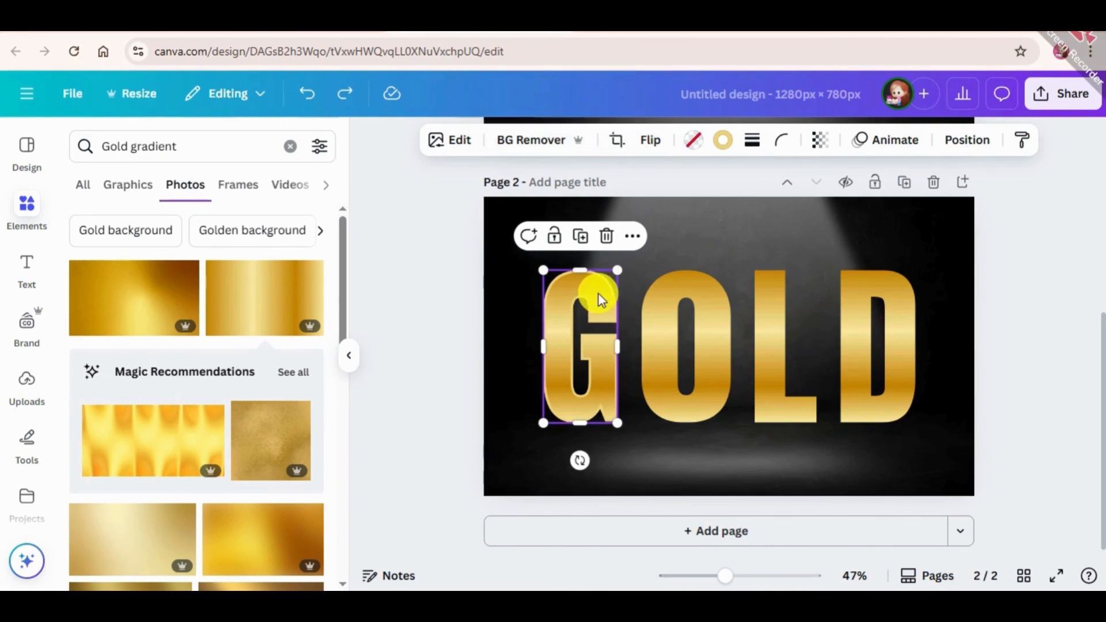
# Copy the G's light gold stroke style onto the O, L and D letters, and deselect everything
pyautogui.click(1019, 148)
pyautogui.click(689, 305)
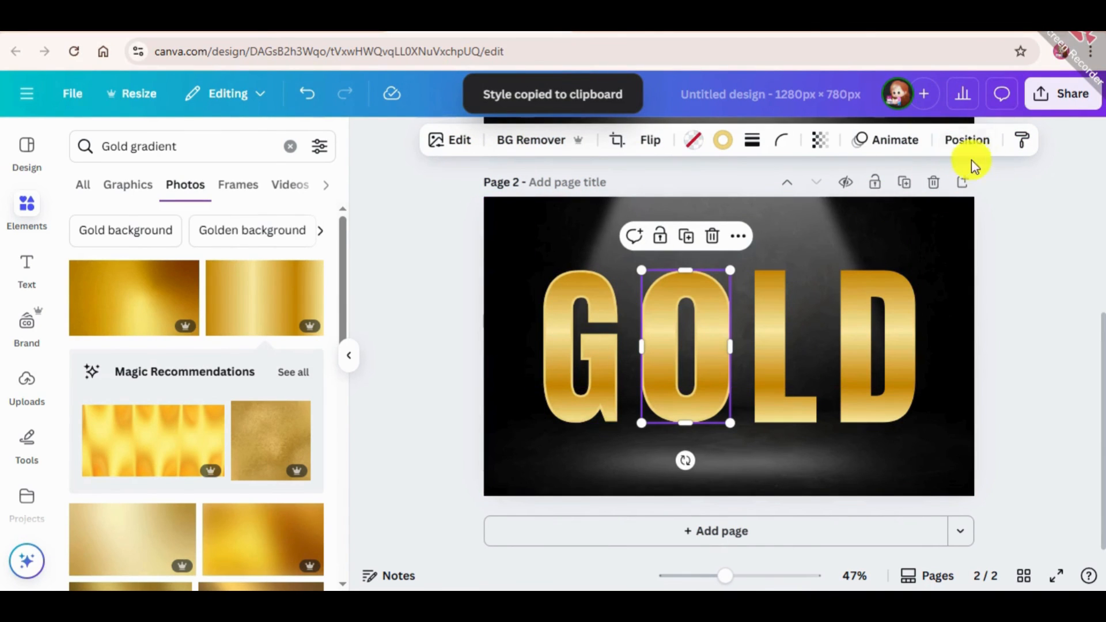
pyautogui.click(773, 300)
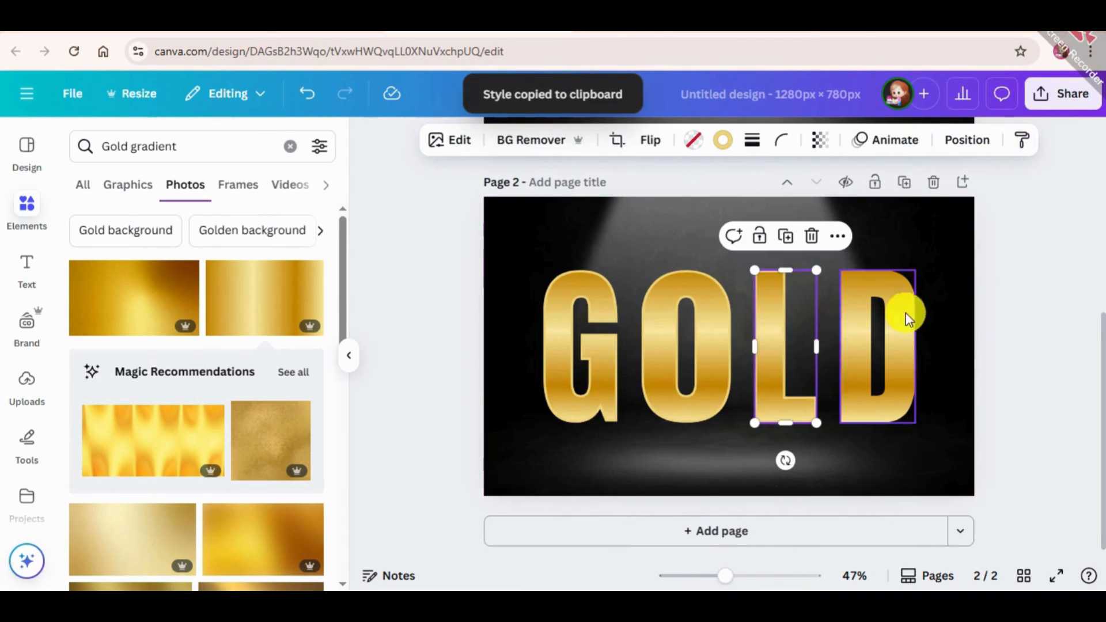
pyautogui.click(1021, 143)
pyautogui.click(902, 295)
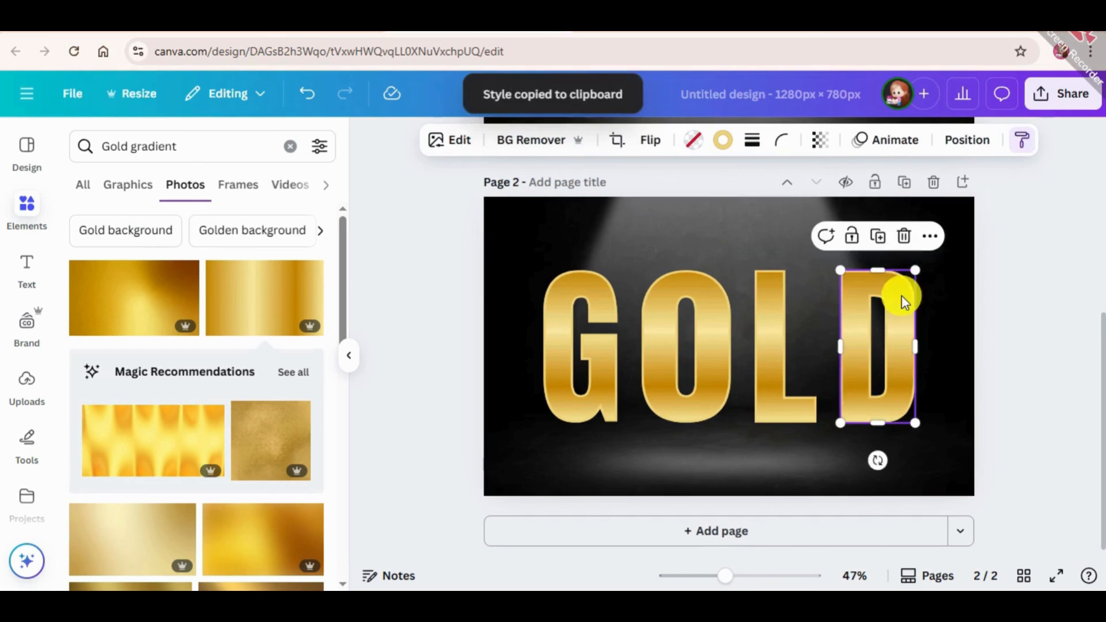
pyautogui.click(945, 285)
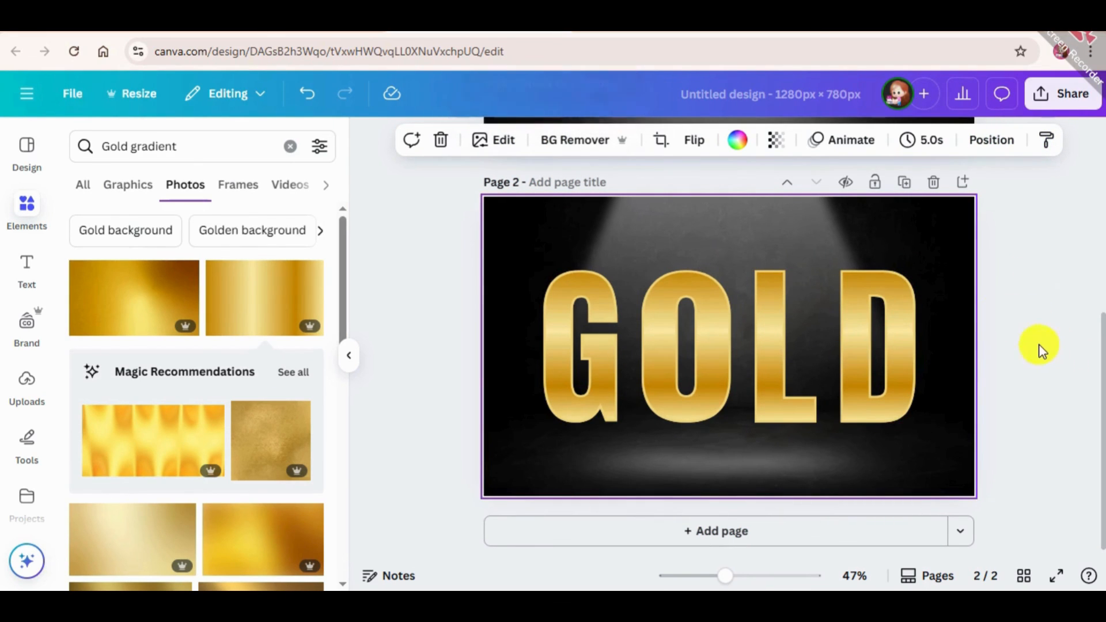
pyautogui.click(1071, 322)
pyautogui.scroll(3, 1070, 320)
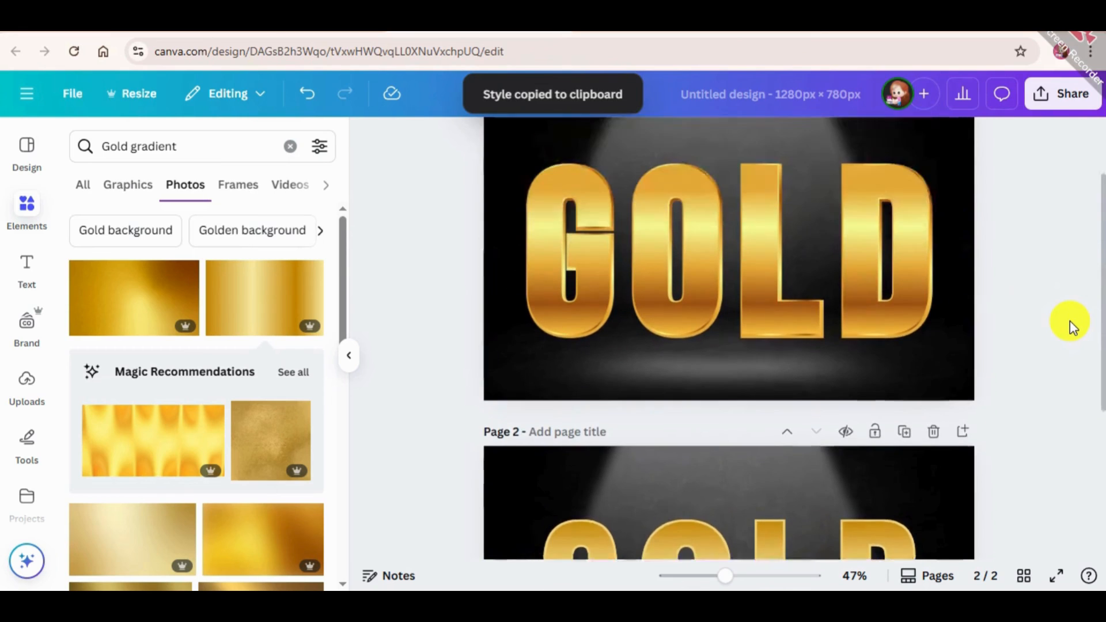
pyautogui.scroll(1, 1075, 327)
pyautogui.scroll(-4, 1040, 415)
pyautogui.scroll(4, 1032, 415)
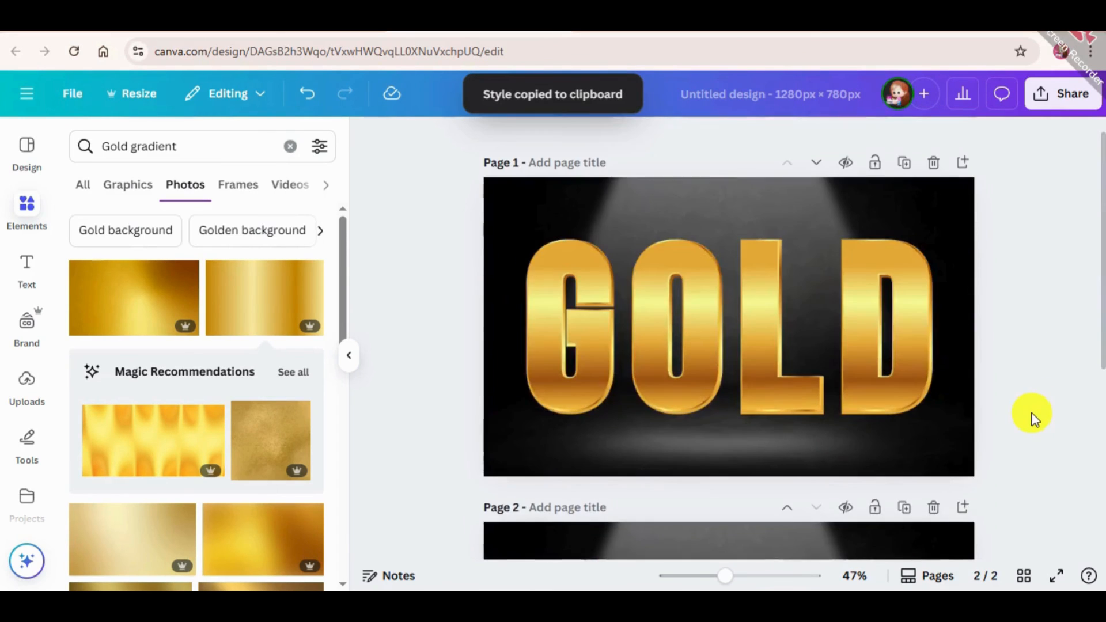
pyautogui.scroll(-4, 1032, 415)
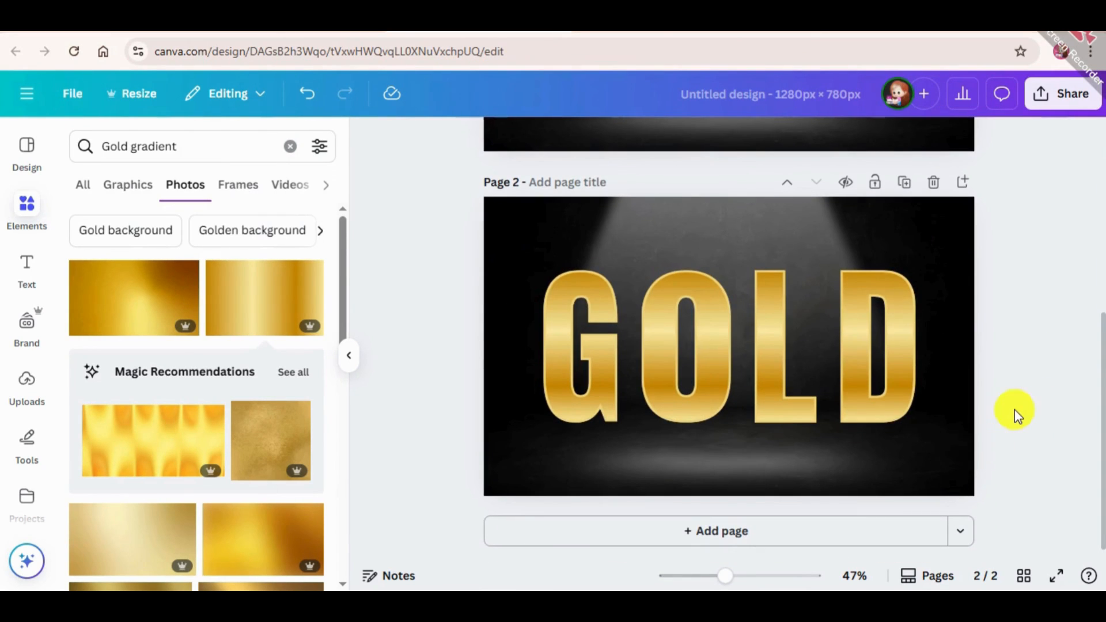